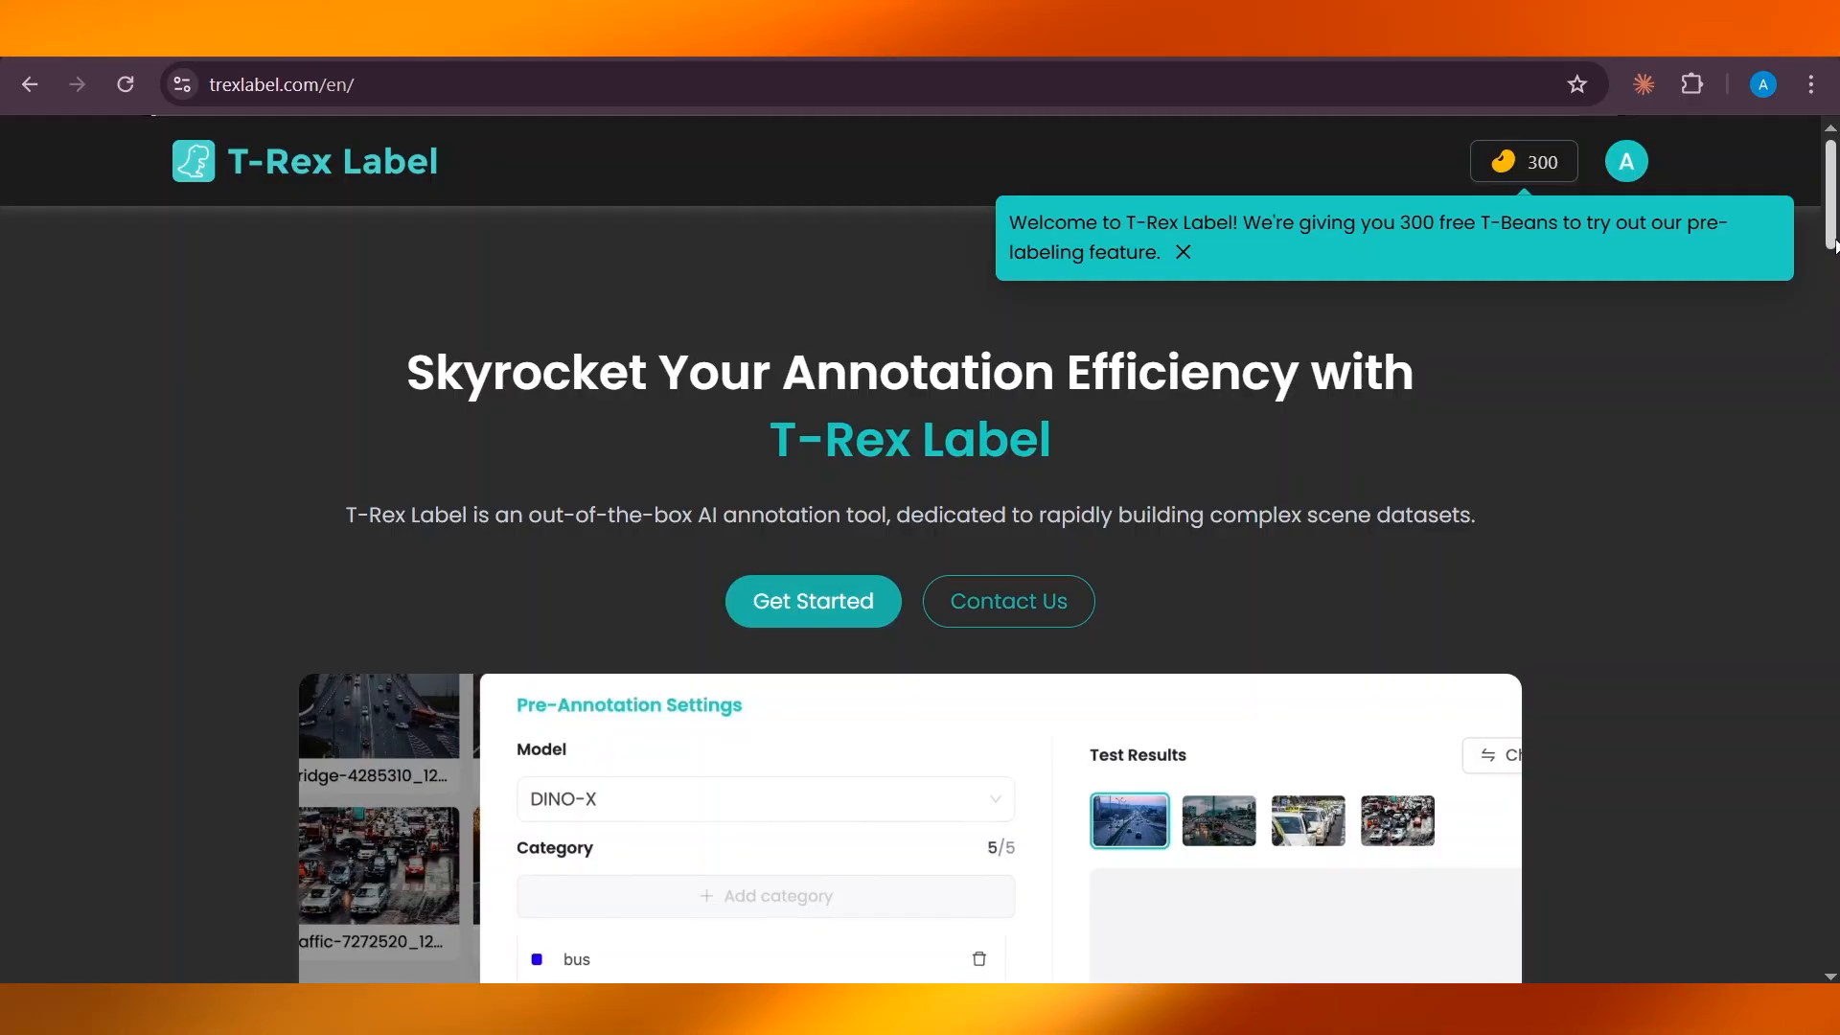
# Examine the T-Rex Label landing page, including its feature demos, reasons to use it, industry use cases and integration sections.
pyautogui.scroll(-5, 1051, 739)
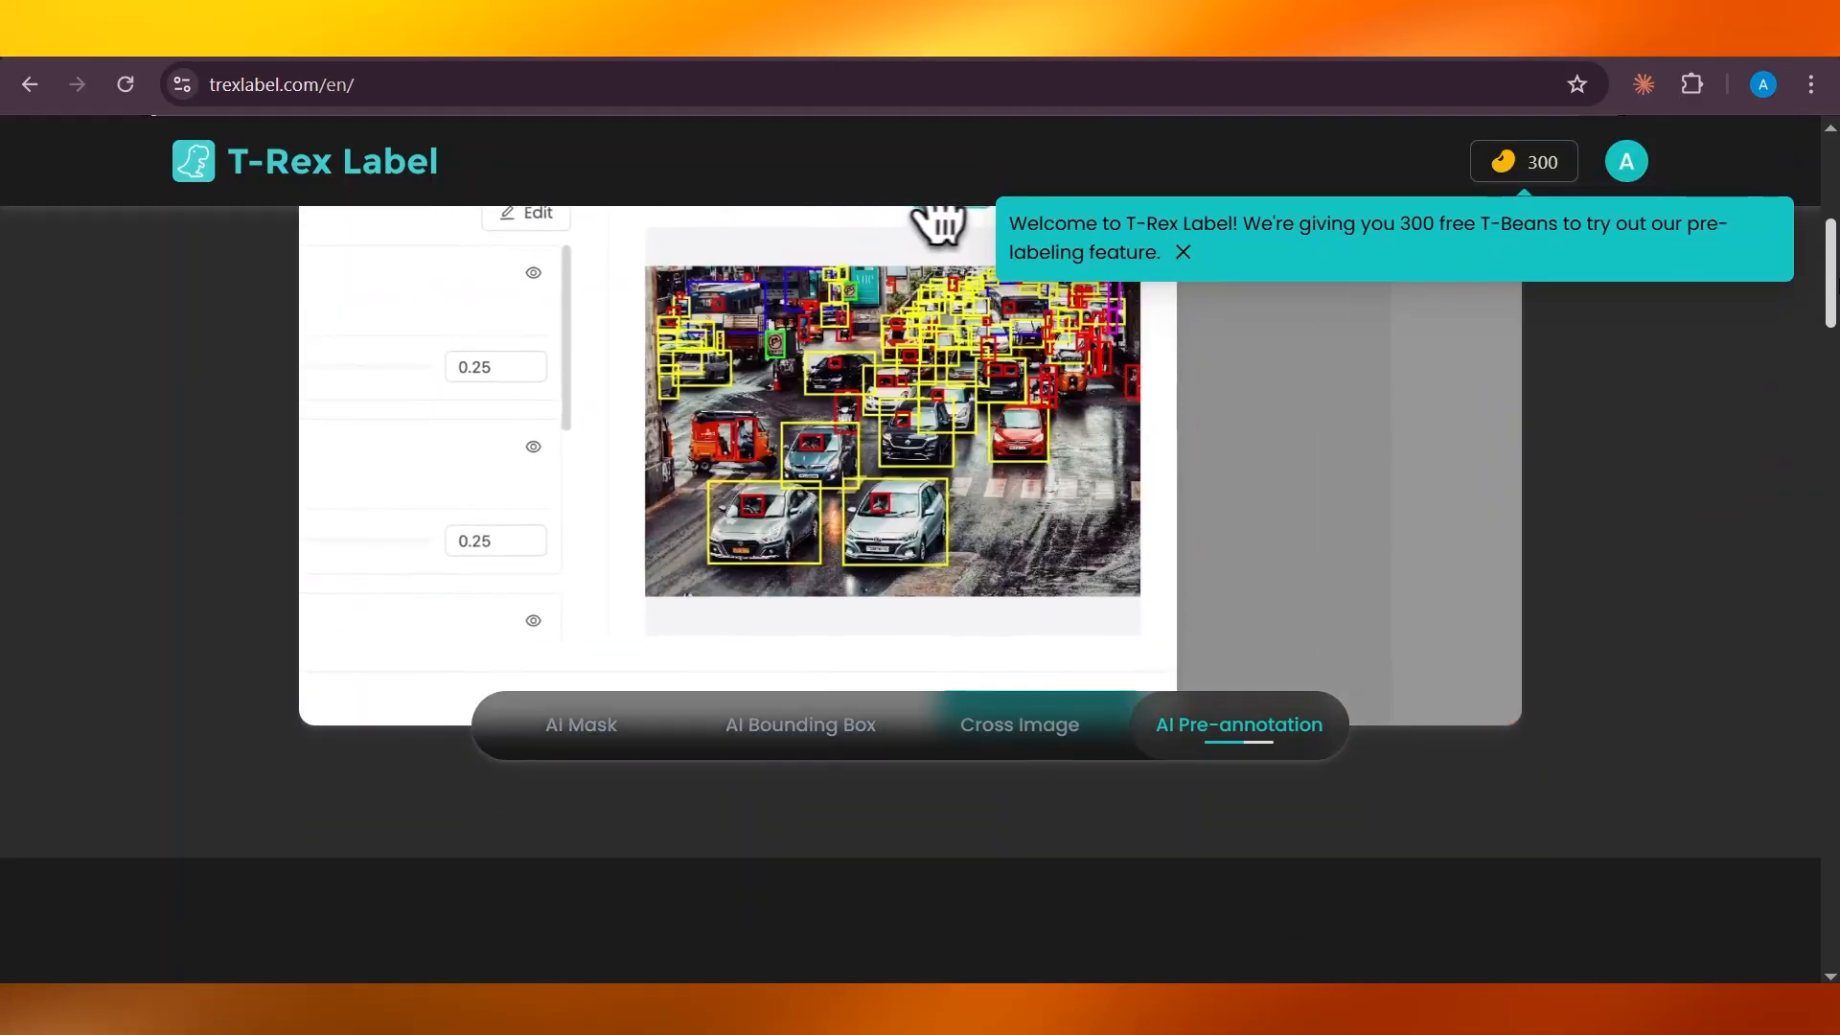
pyautogui.scroll(-5, 936, 214)
pyautogui.scroll(-4, 920, 575)
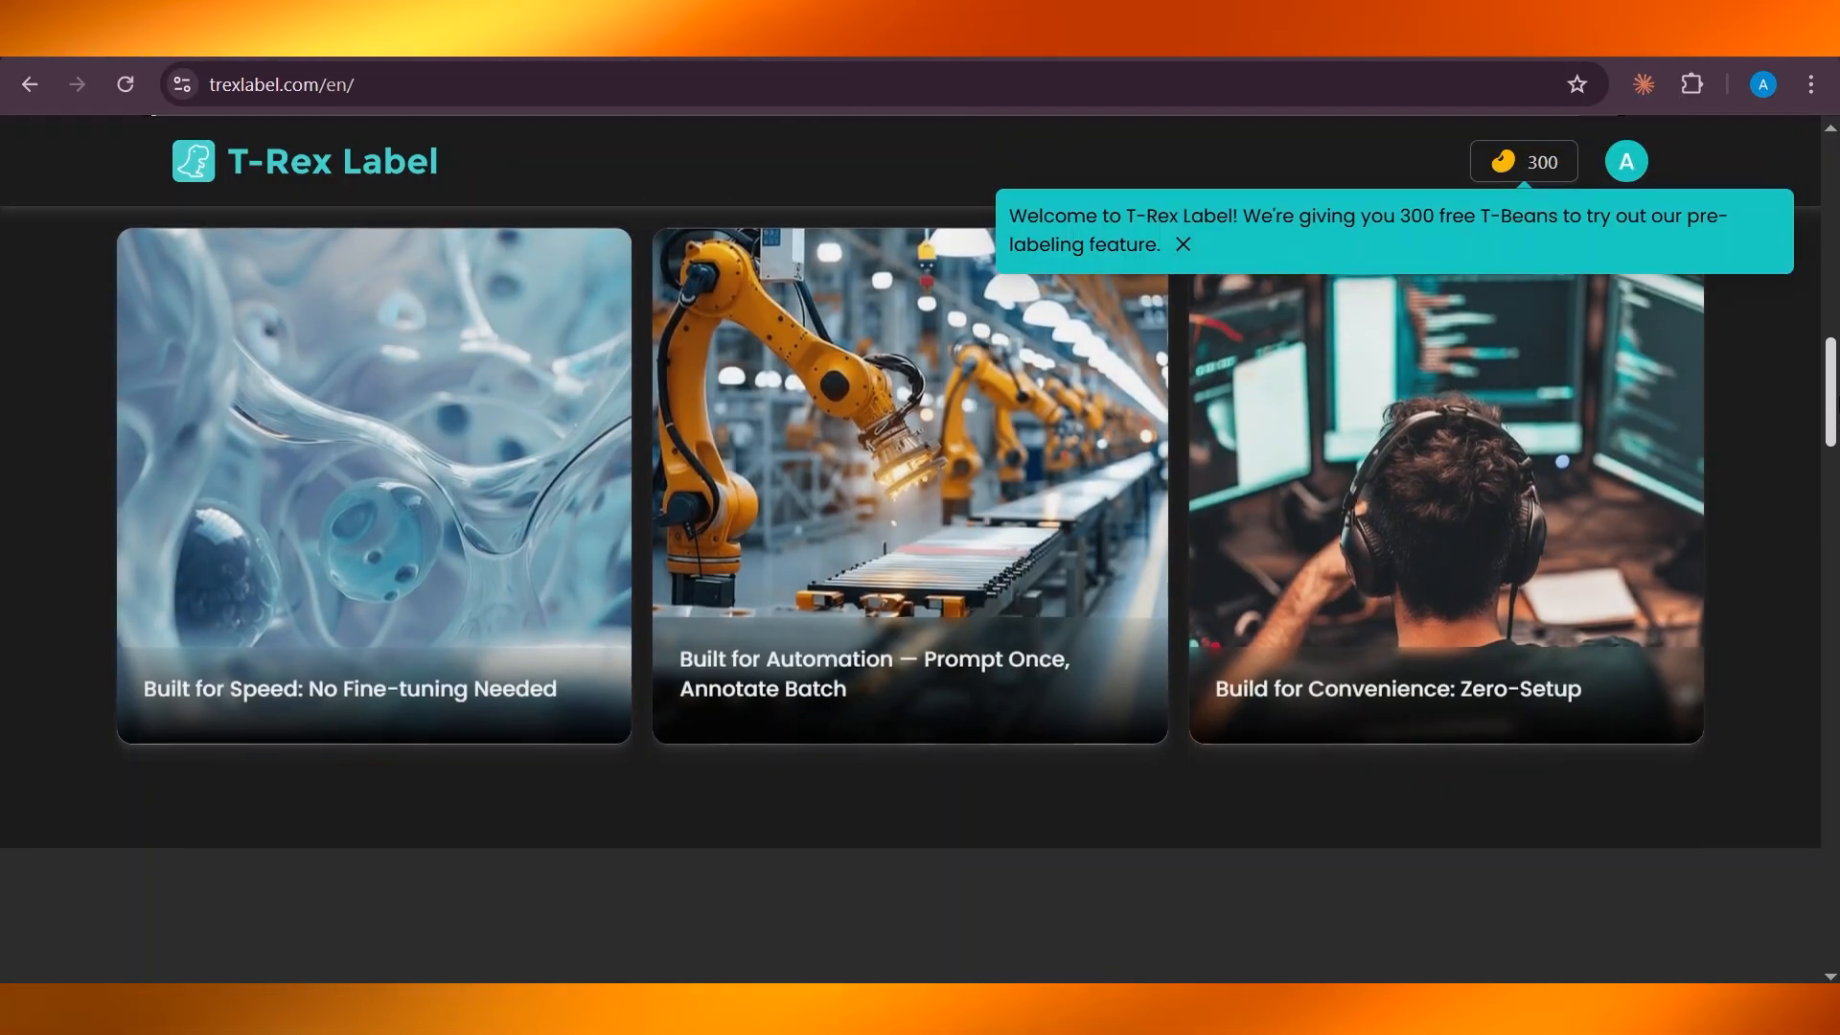
pyautogui.scroll(-8, 920, 575)
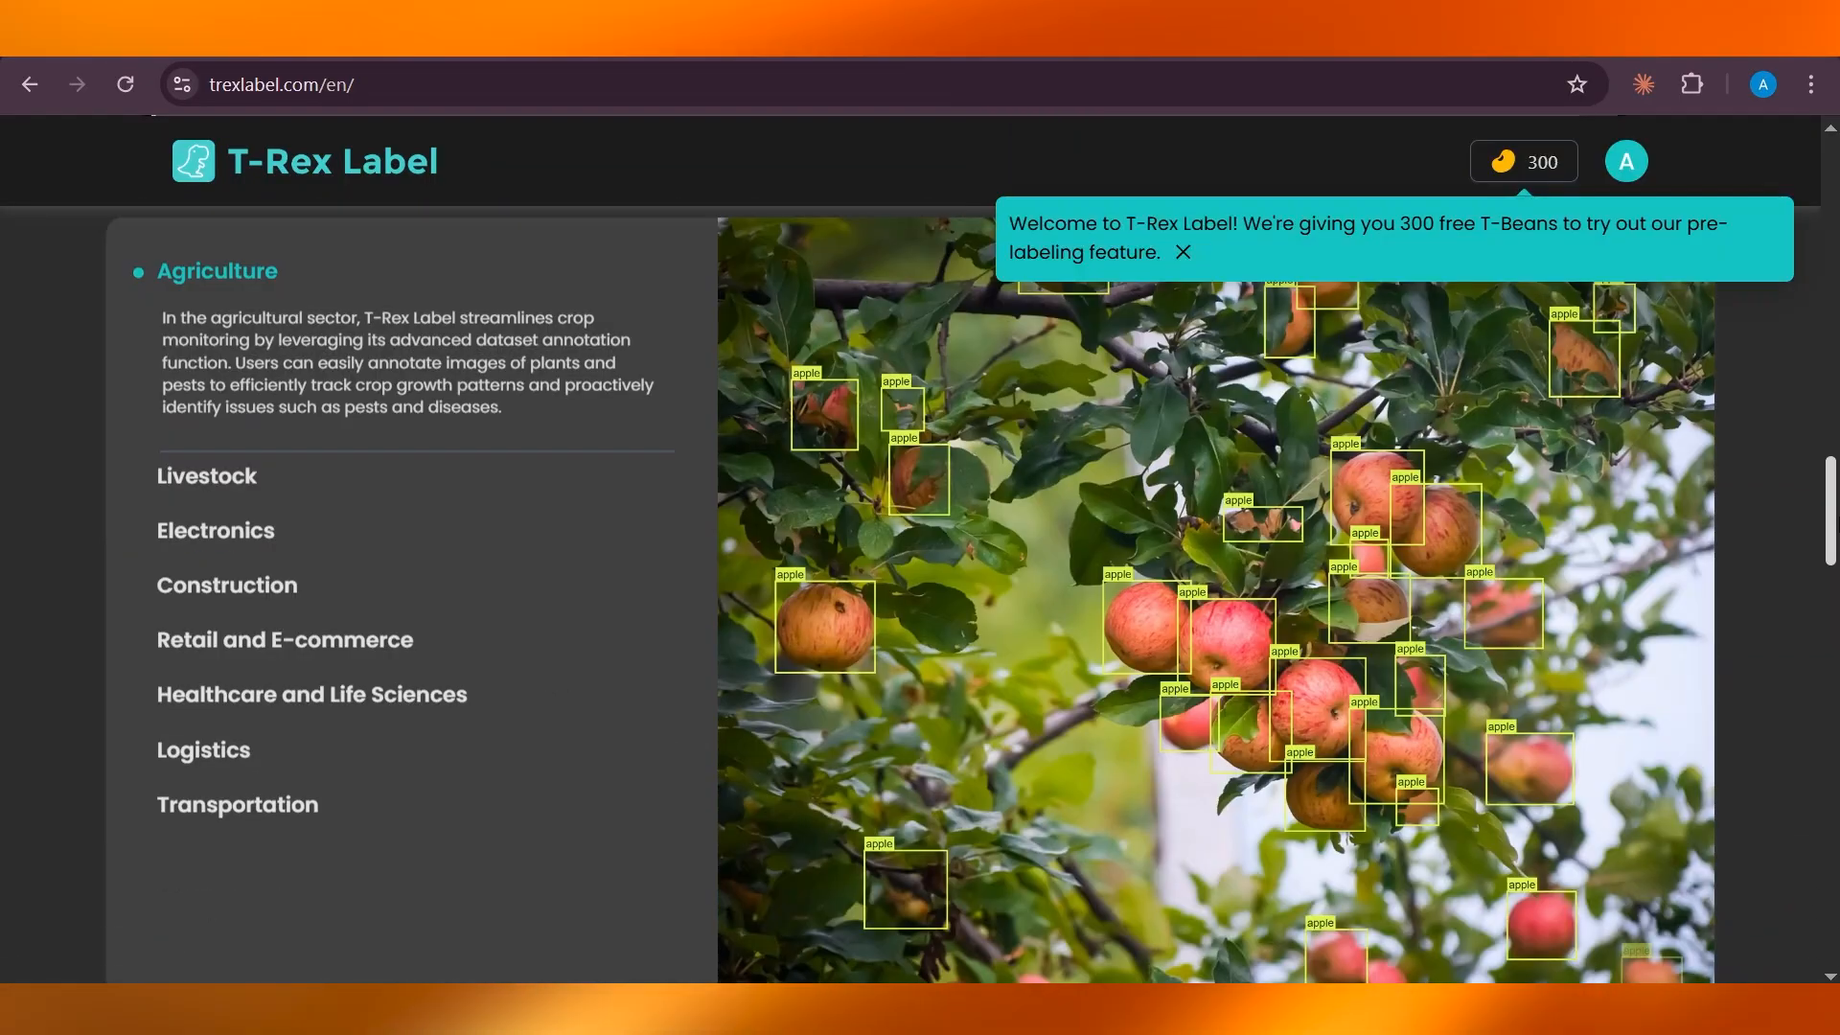
pyautogui.scroll(-4, 920, 575)
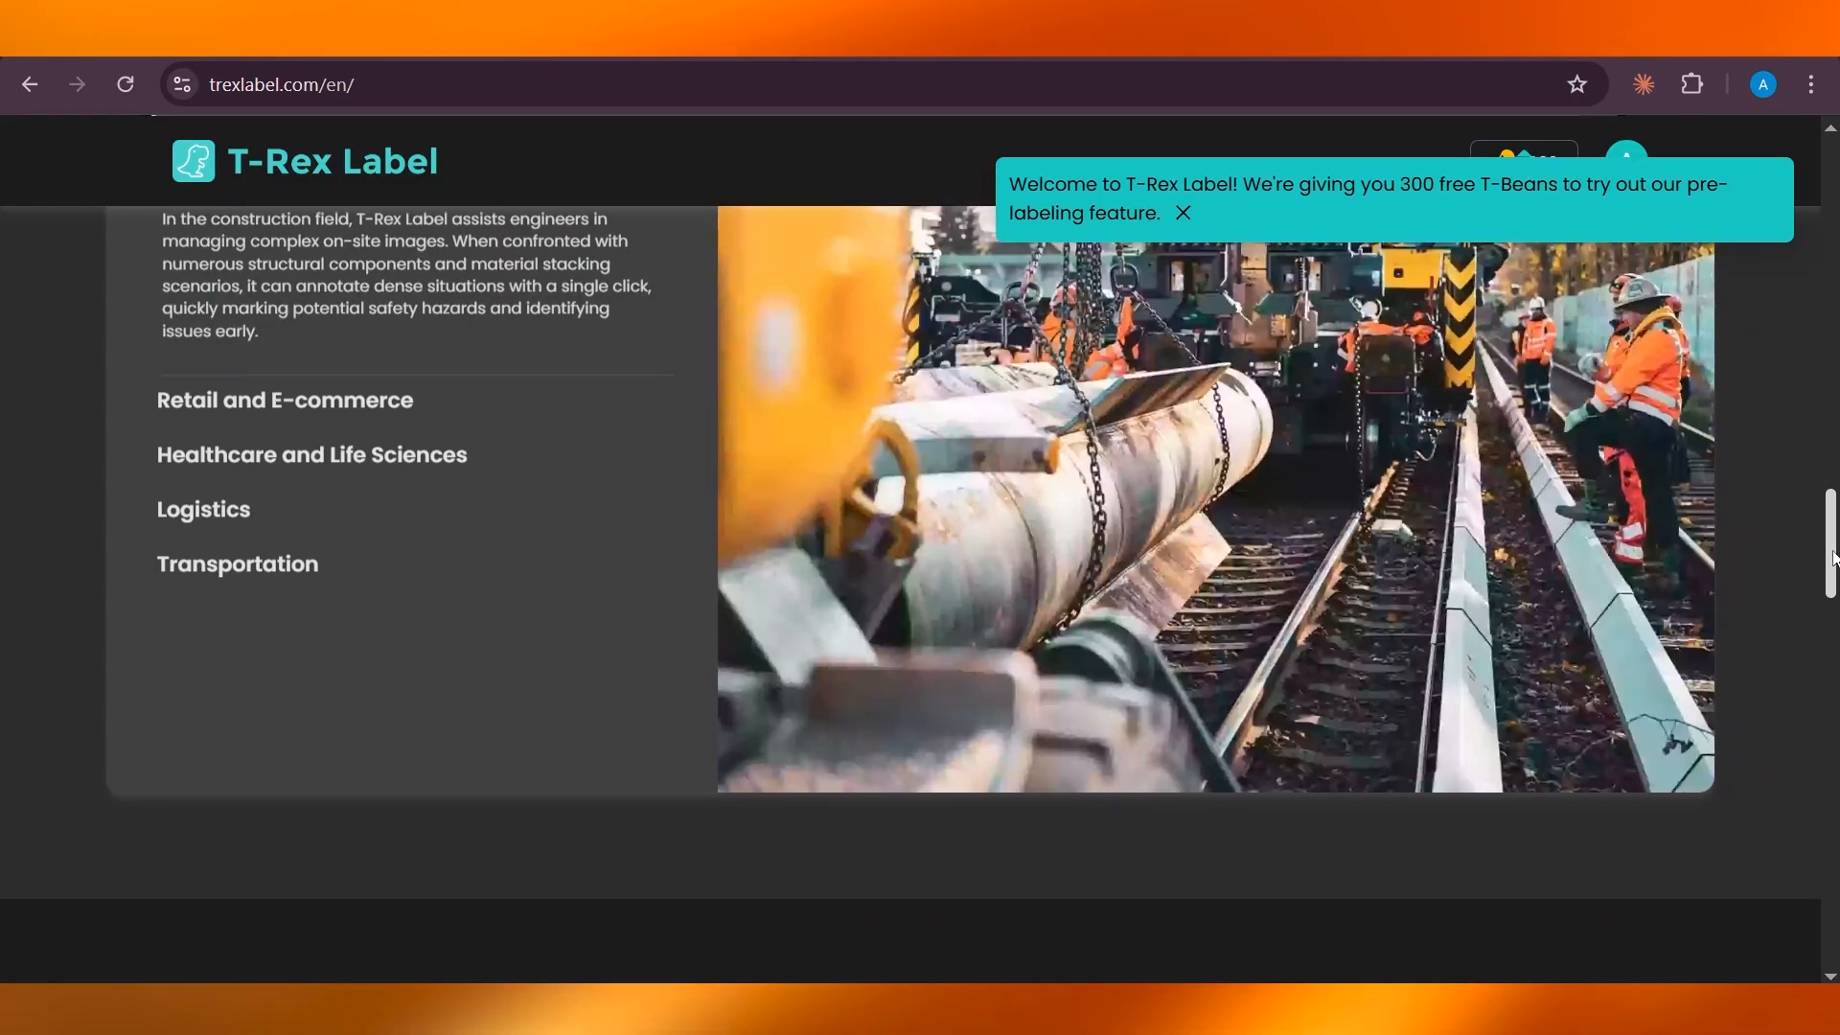
pyautogui.moveTo(1831, 549); pyautogui.dragTo(1832, 924)
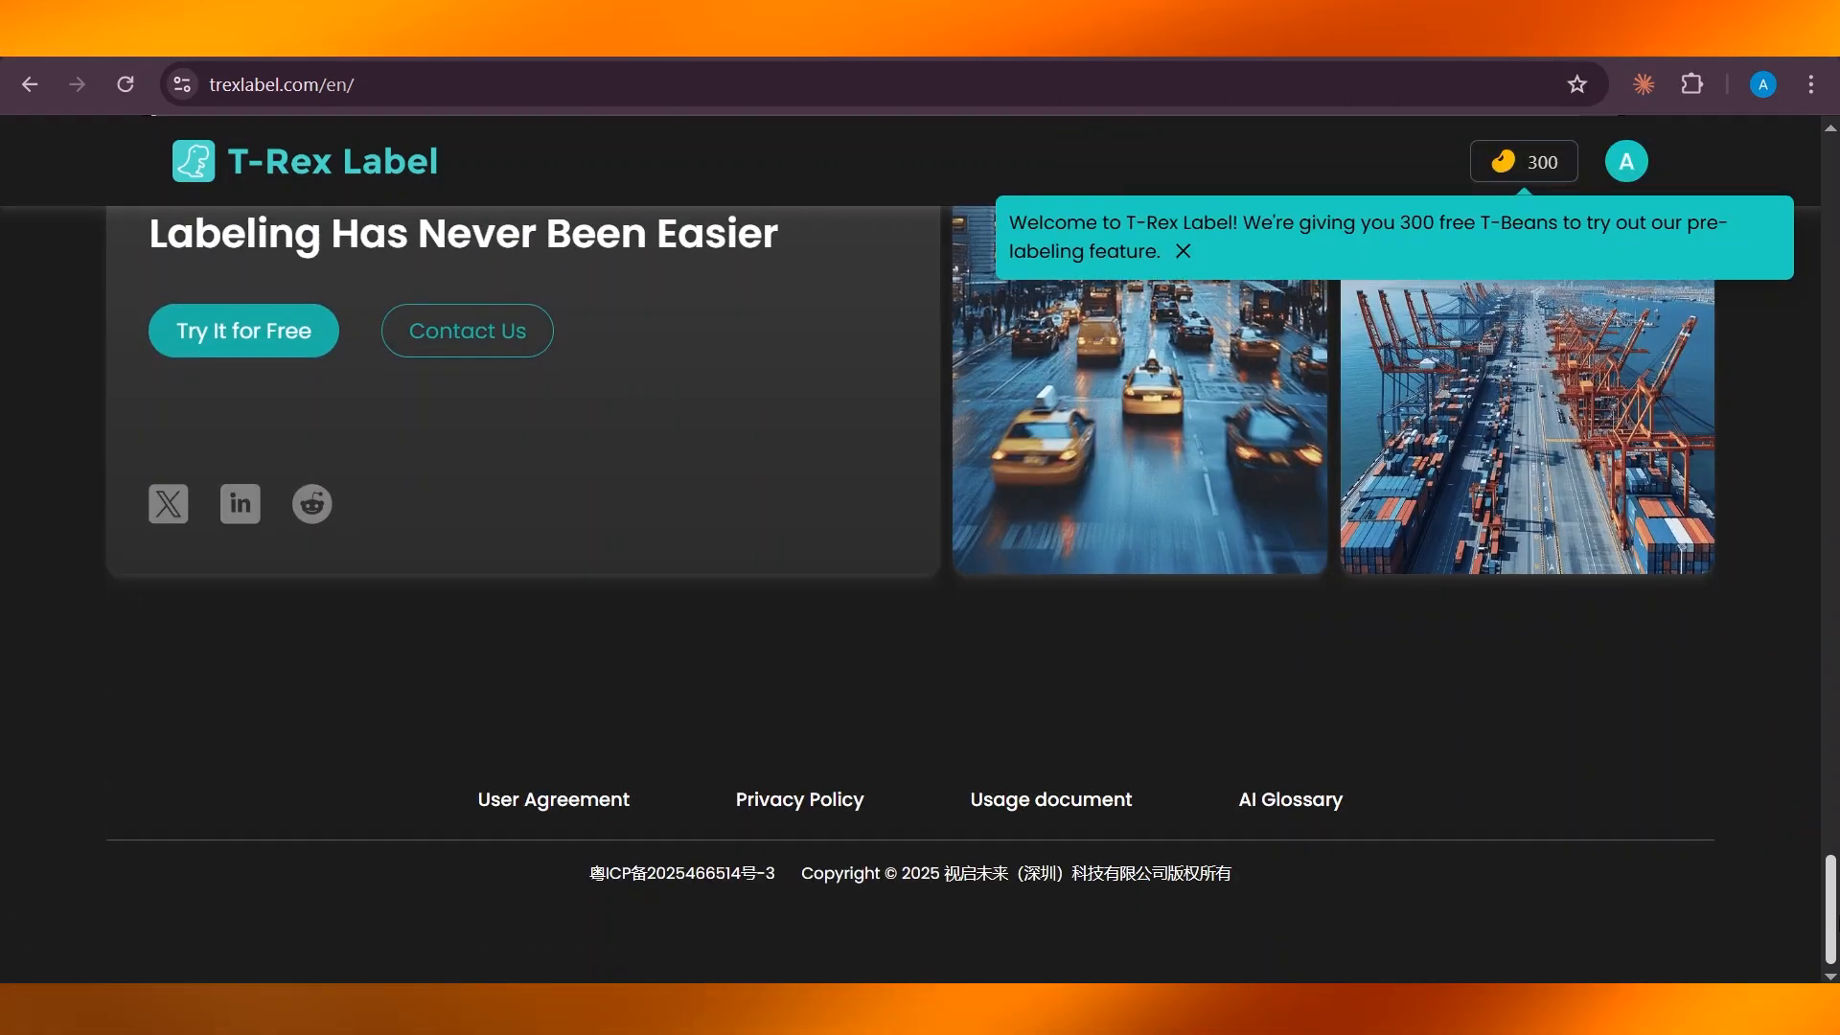
pyautogui.moveTo(1831, 910); pyautogui.dragTo(1831, 196)
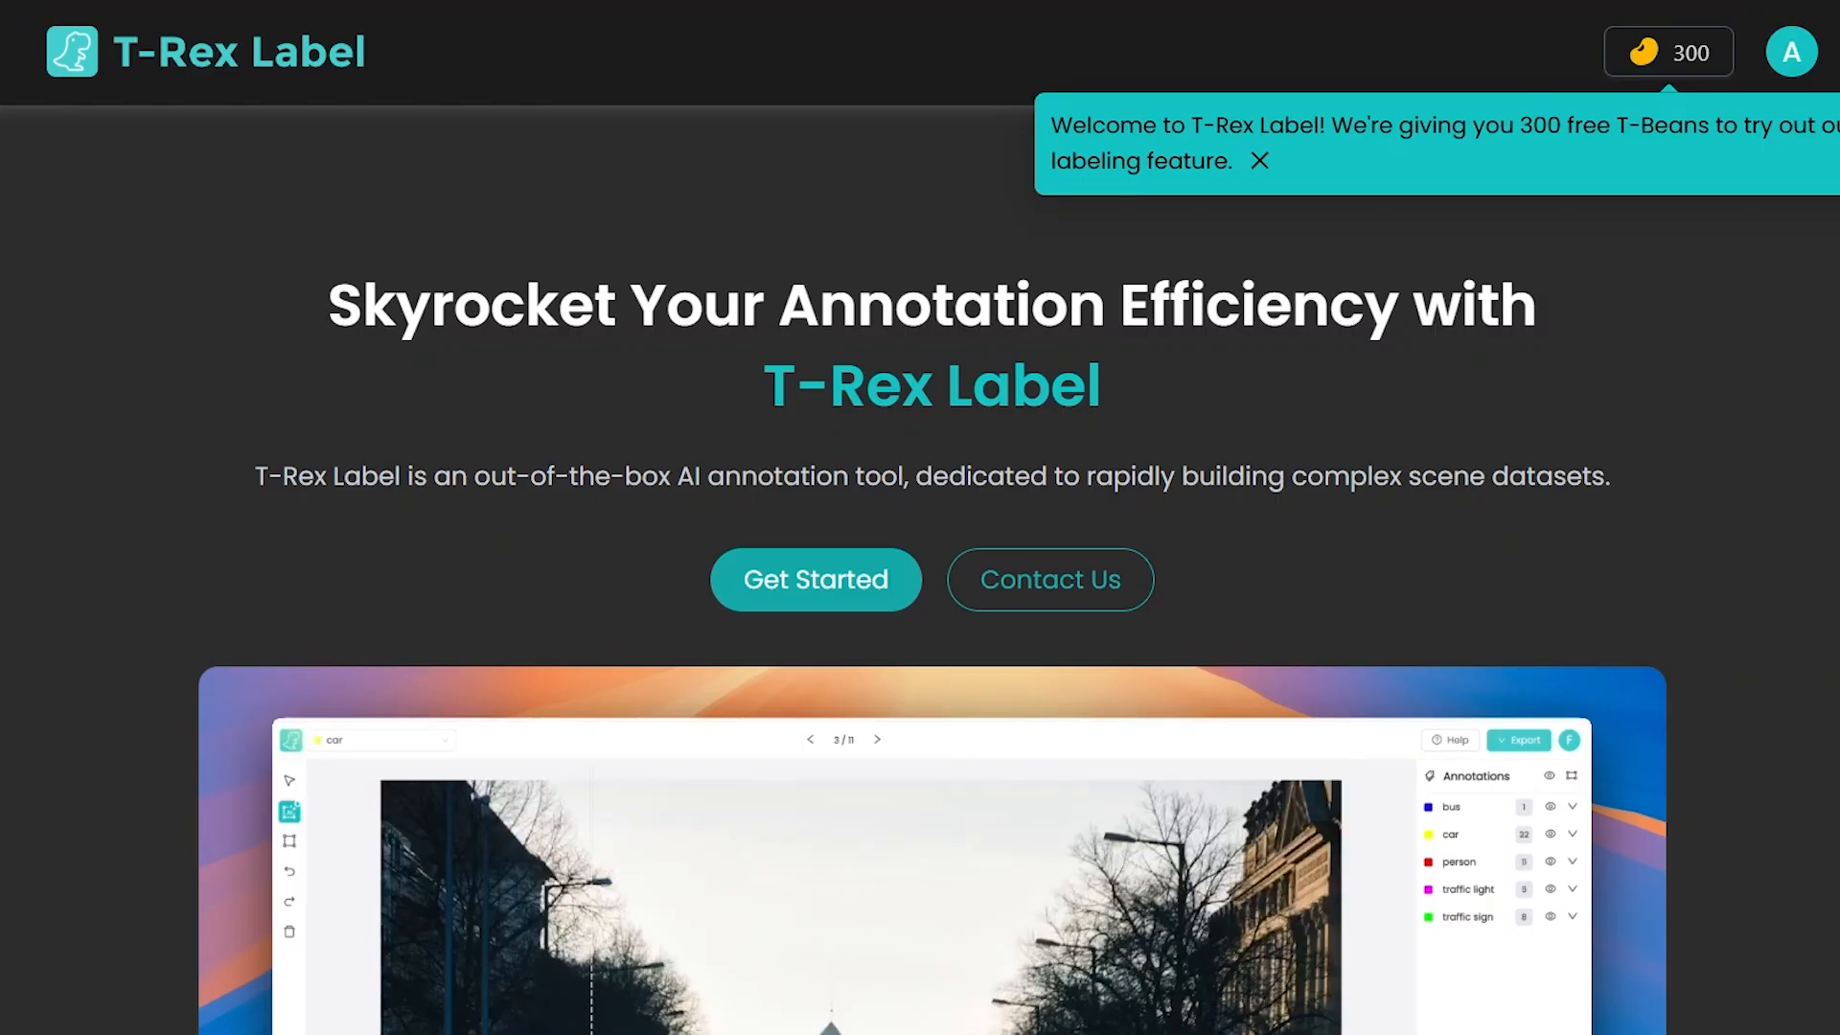
pyautogui.scroll(-5, 1024, 997)
pyautogui.scroll(-10, 1024, 997)
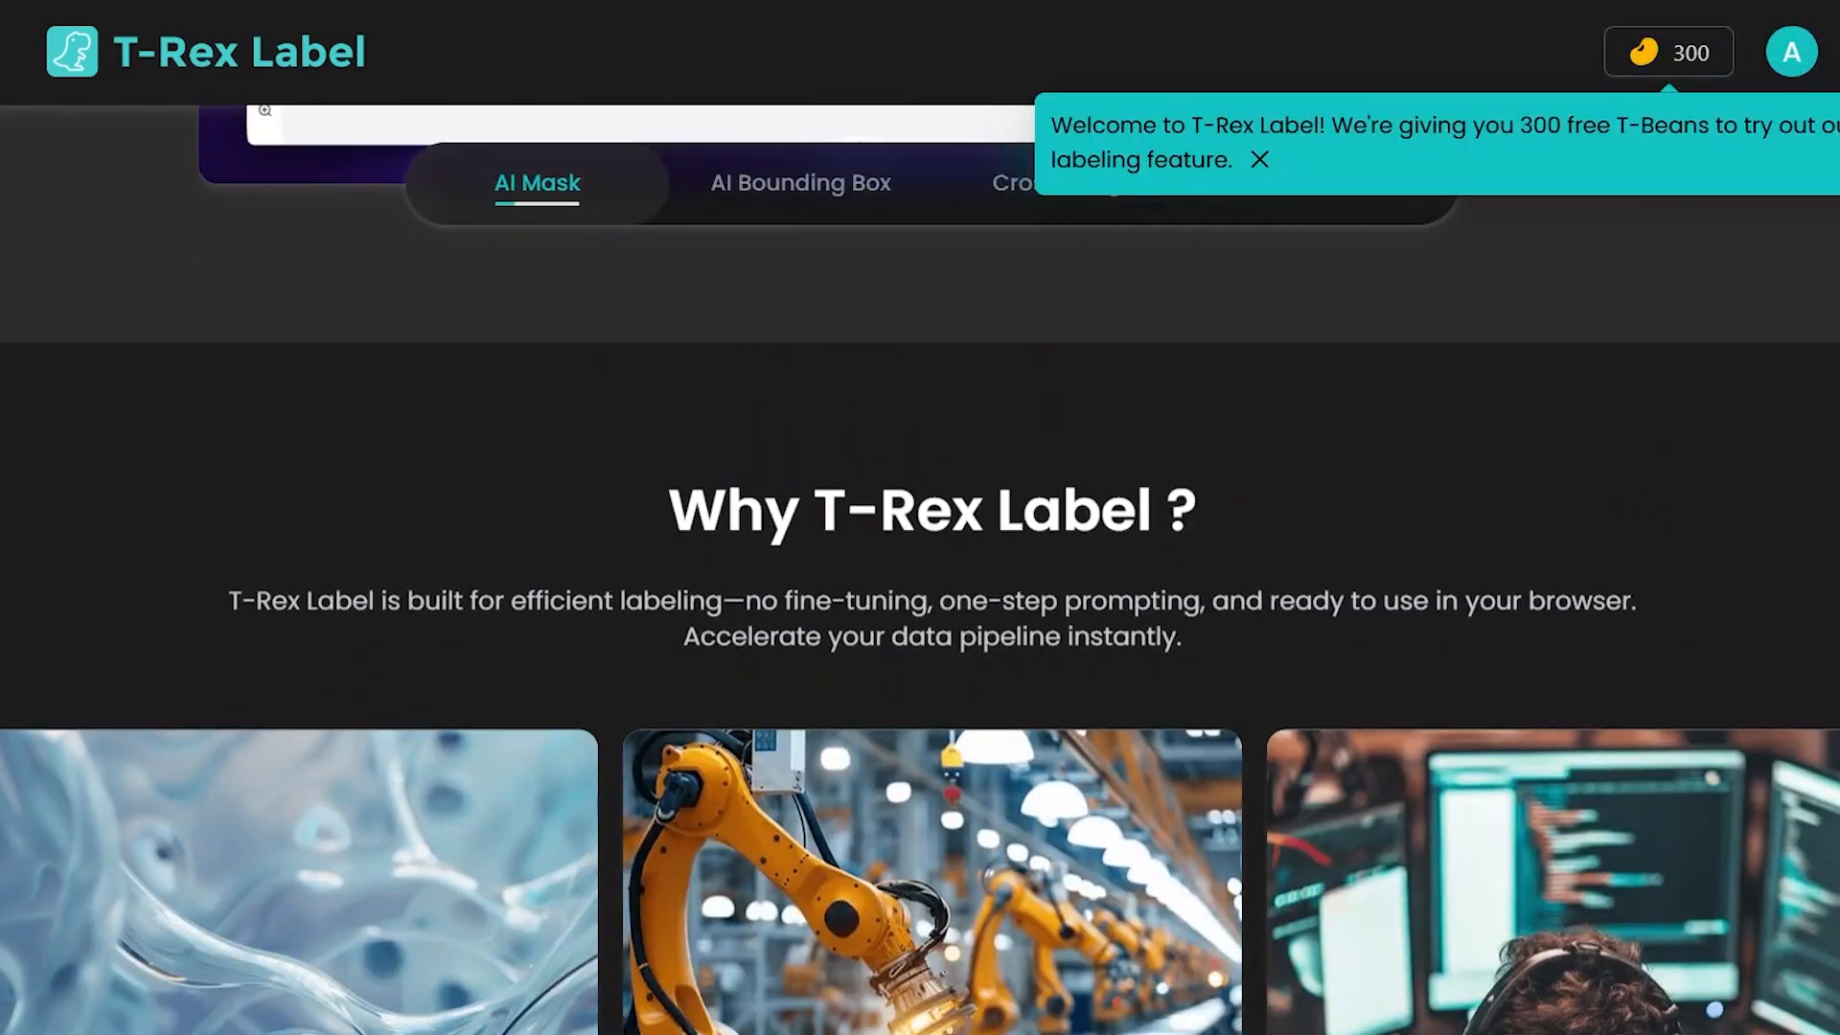
pyautogui.scroll(-4, 921, 549)
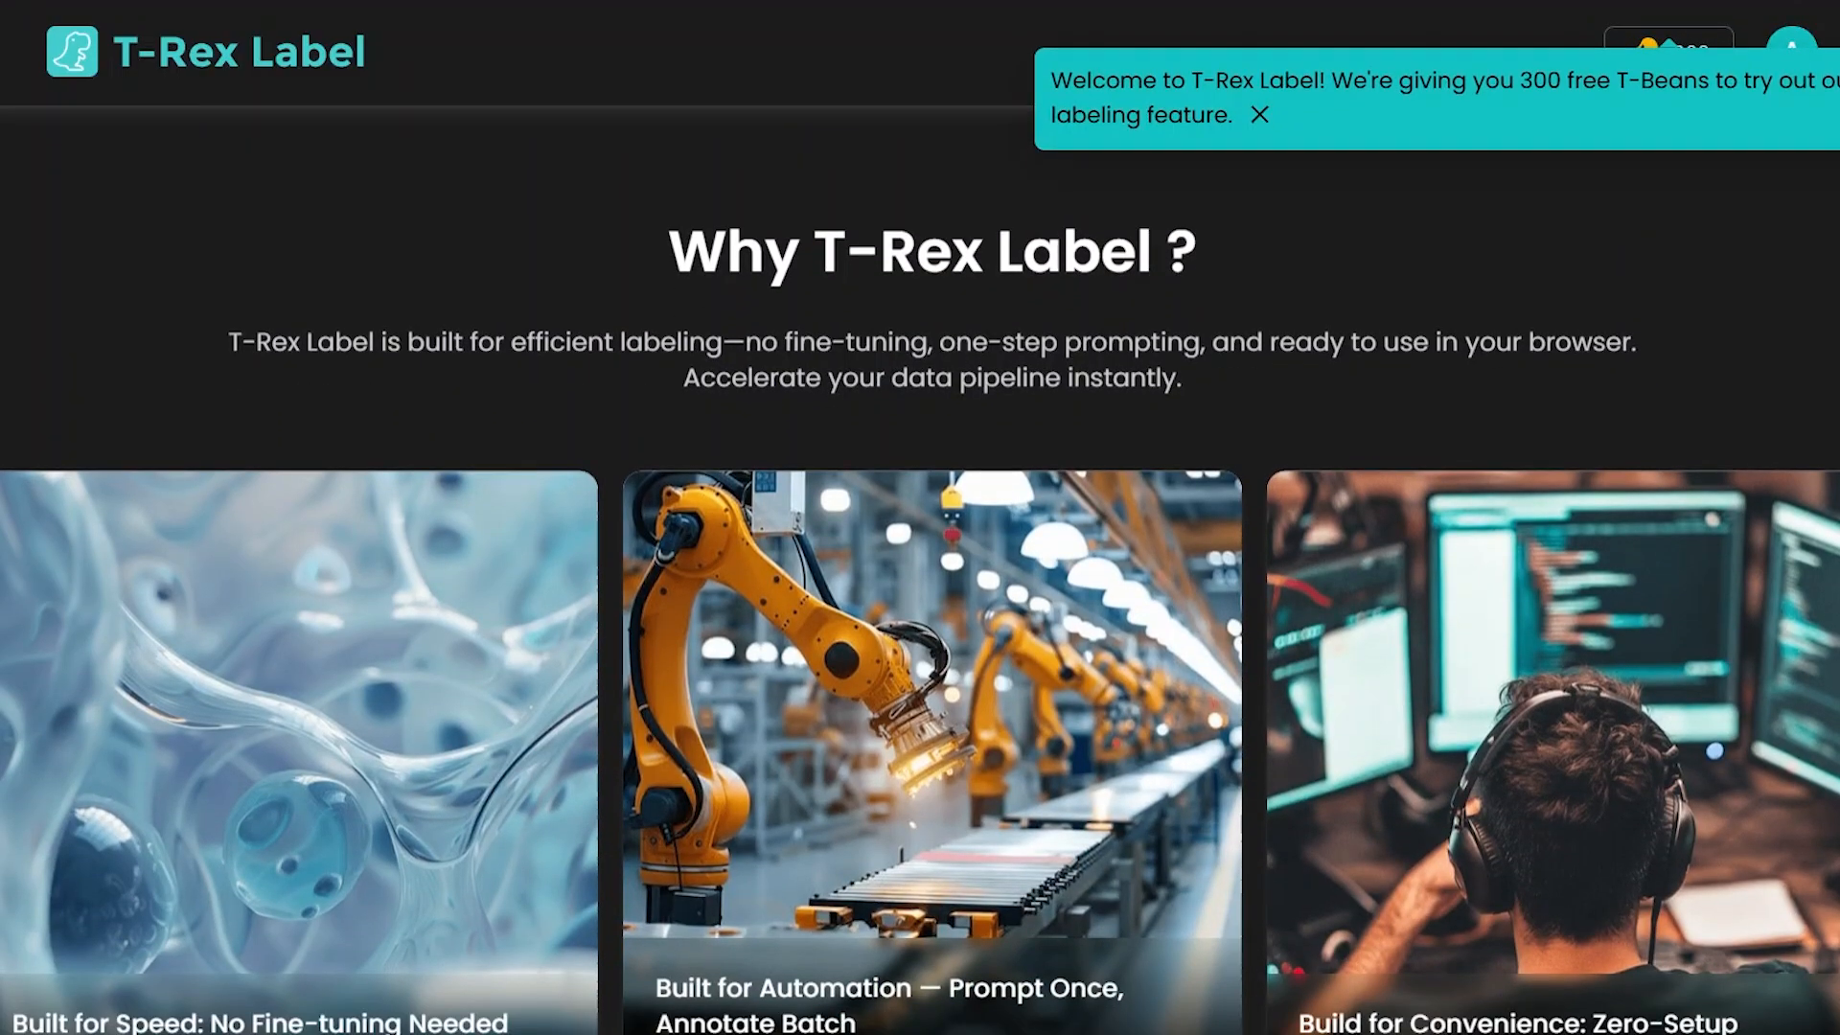
pyautogui.scroll(-16, 920, 549)
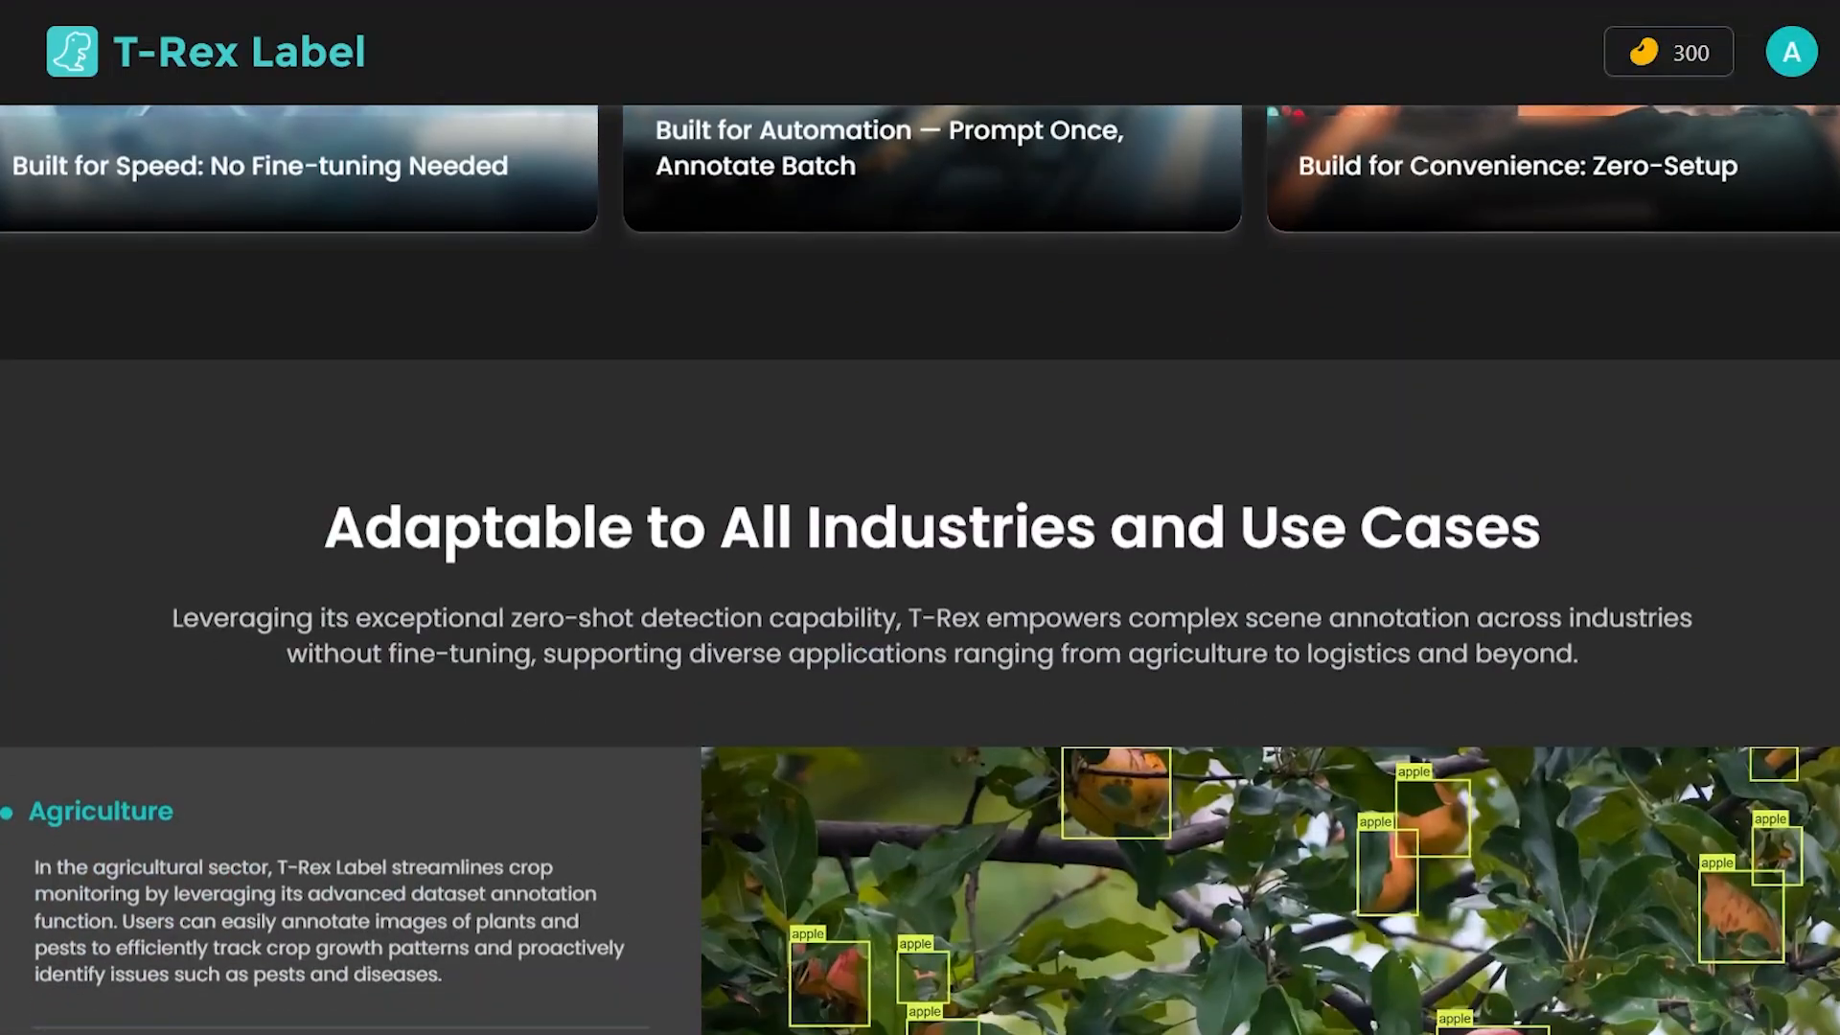
pyautogui.scroll(-5, 920, 549)
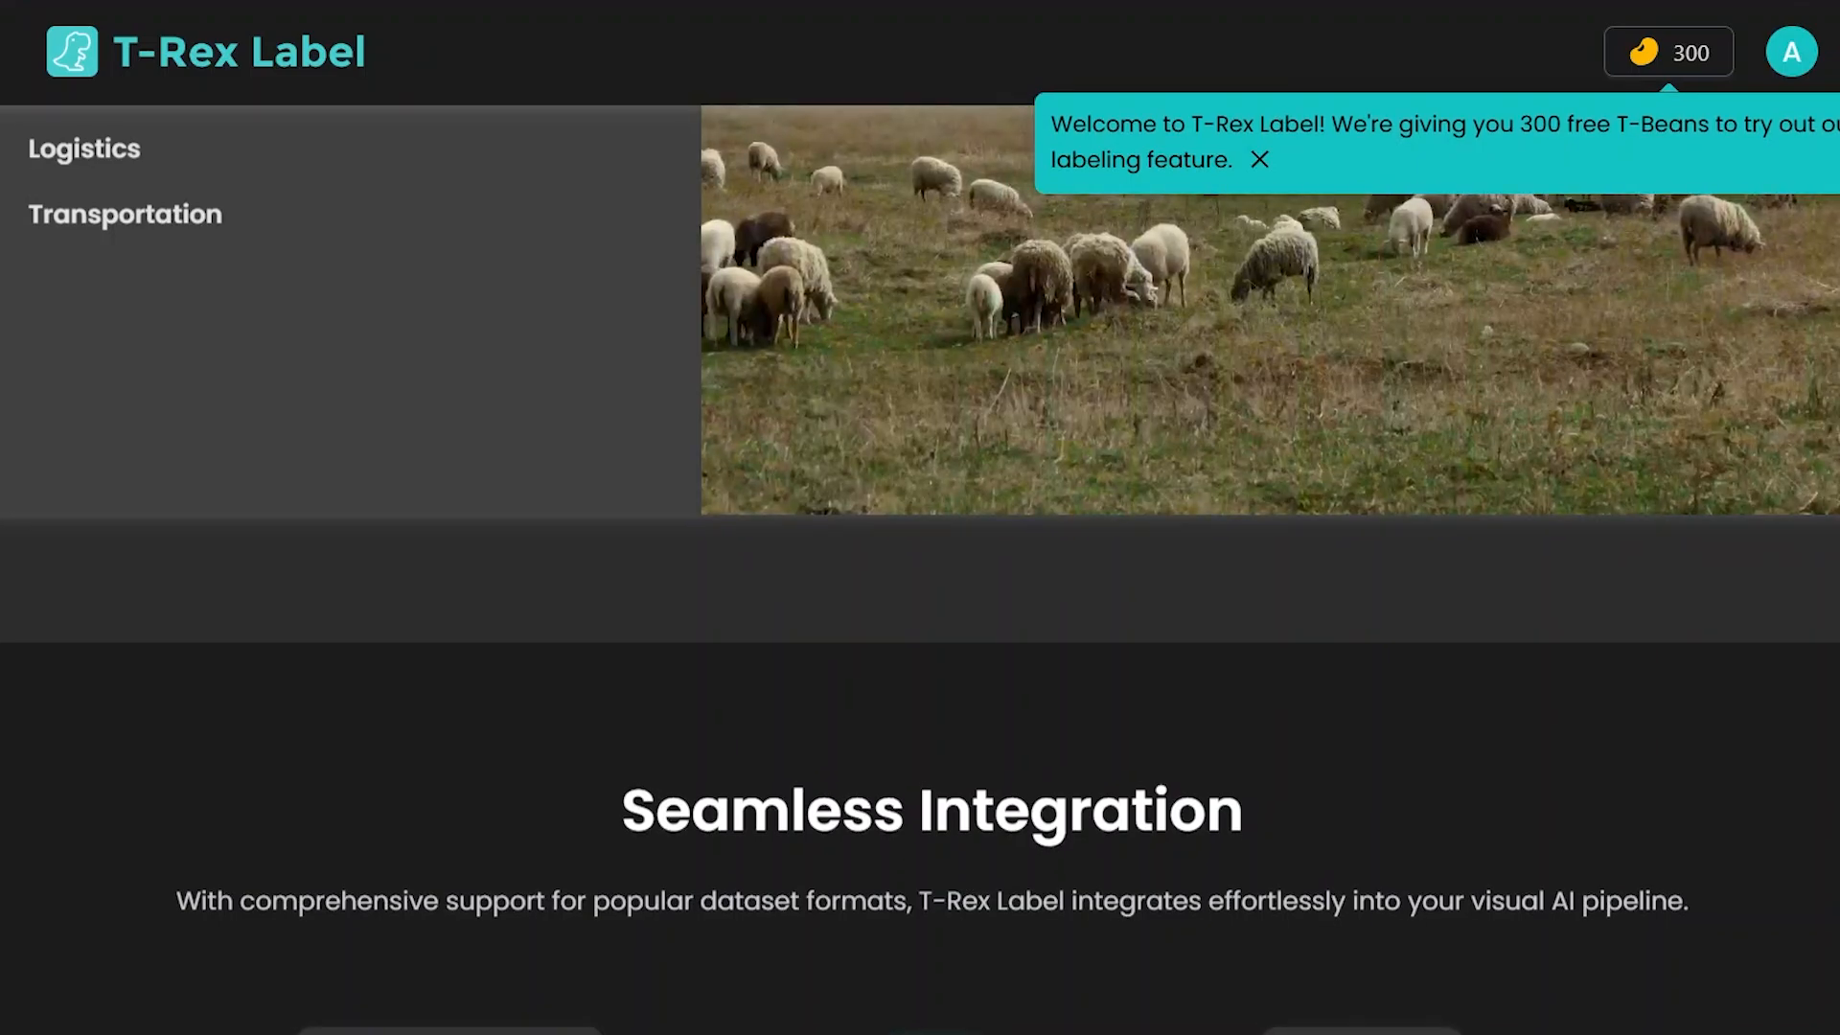
pyautogui.scroll(3, 920, 549)
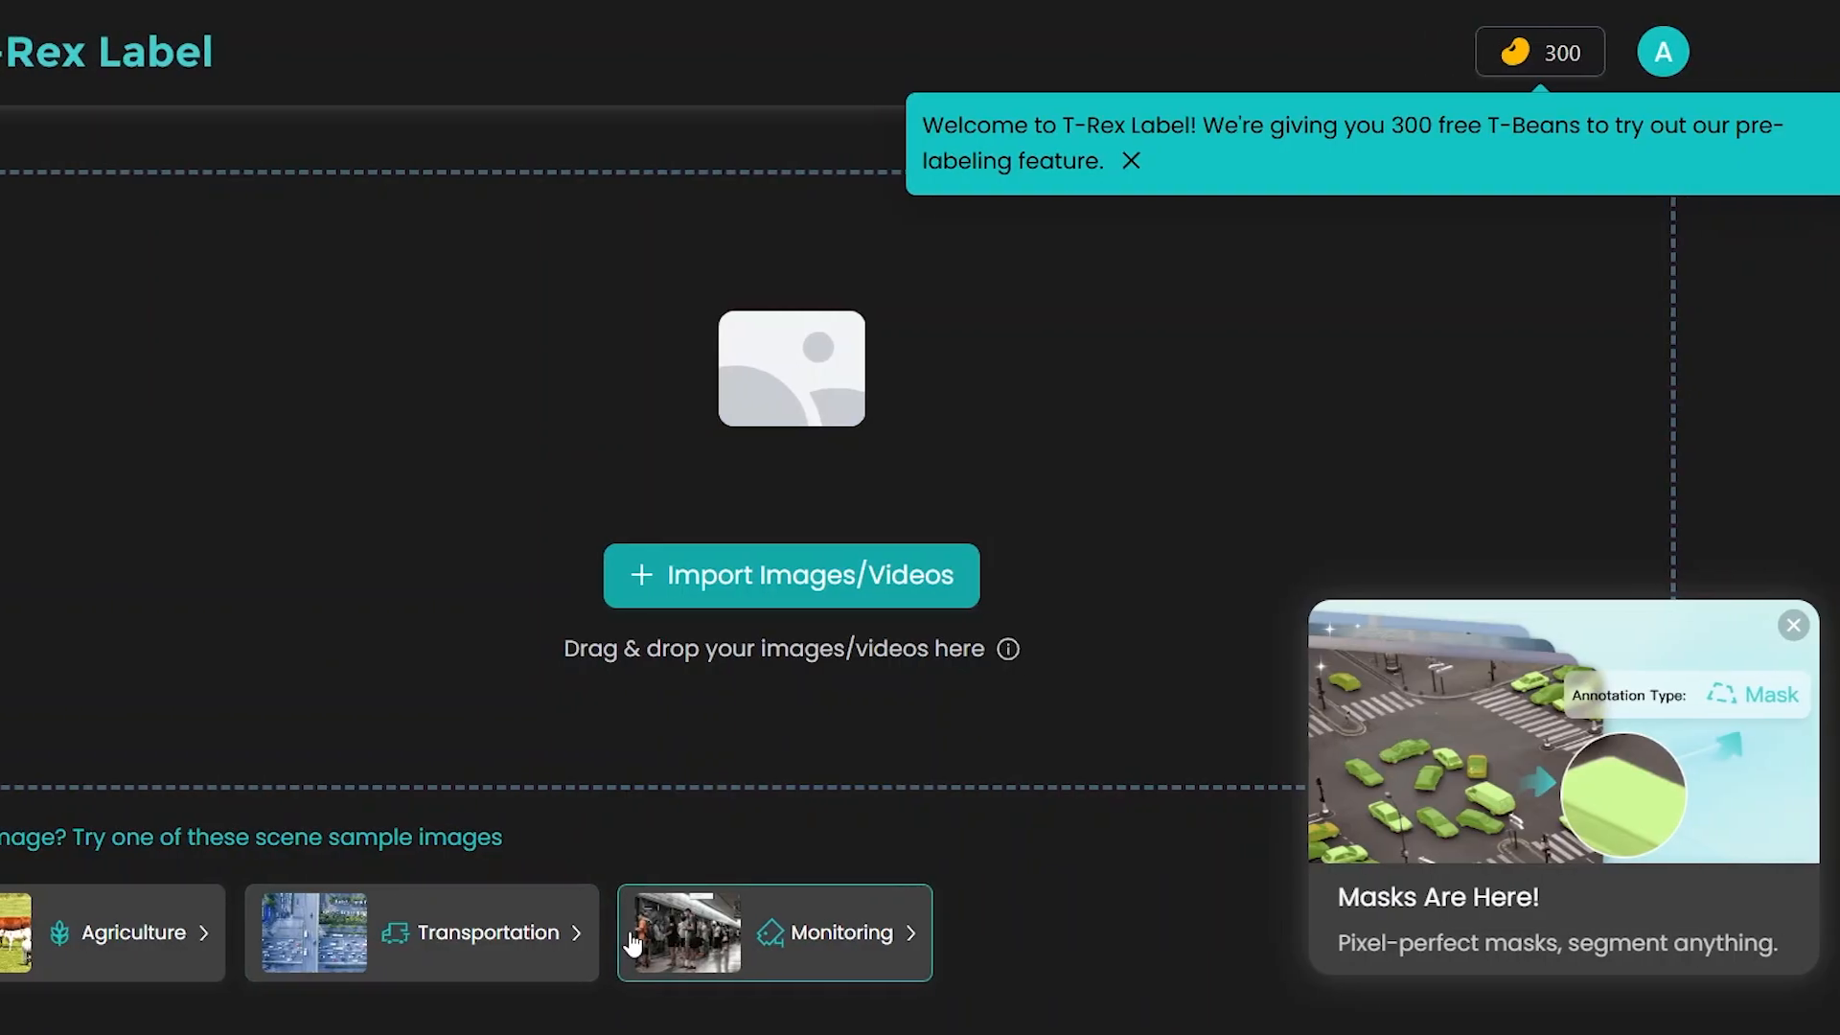
# Load the Transportation sample images and choose DINO-X as the pre-annotation model.
pyautogui.click(374, 937)
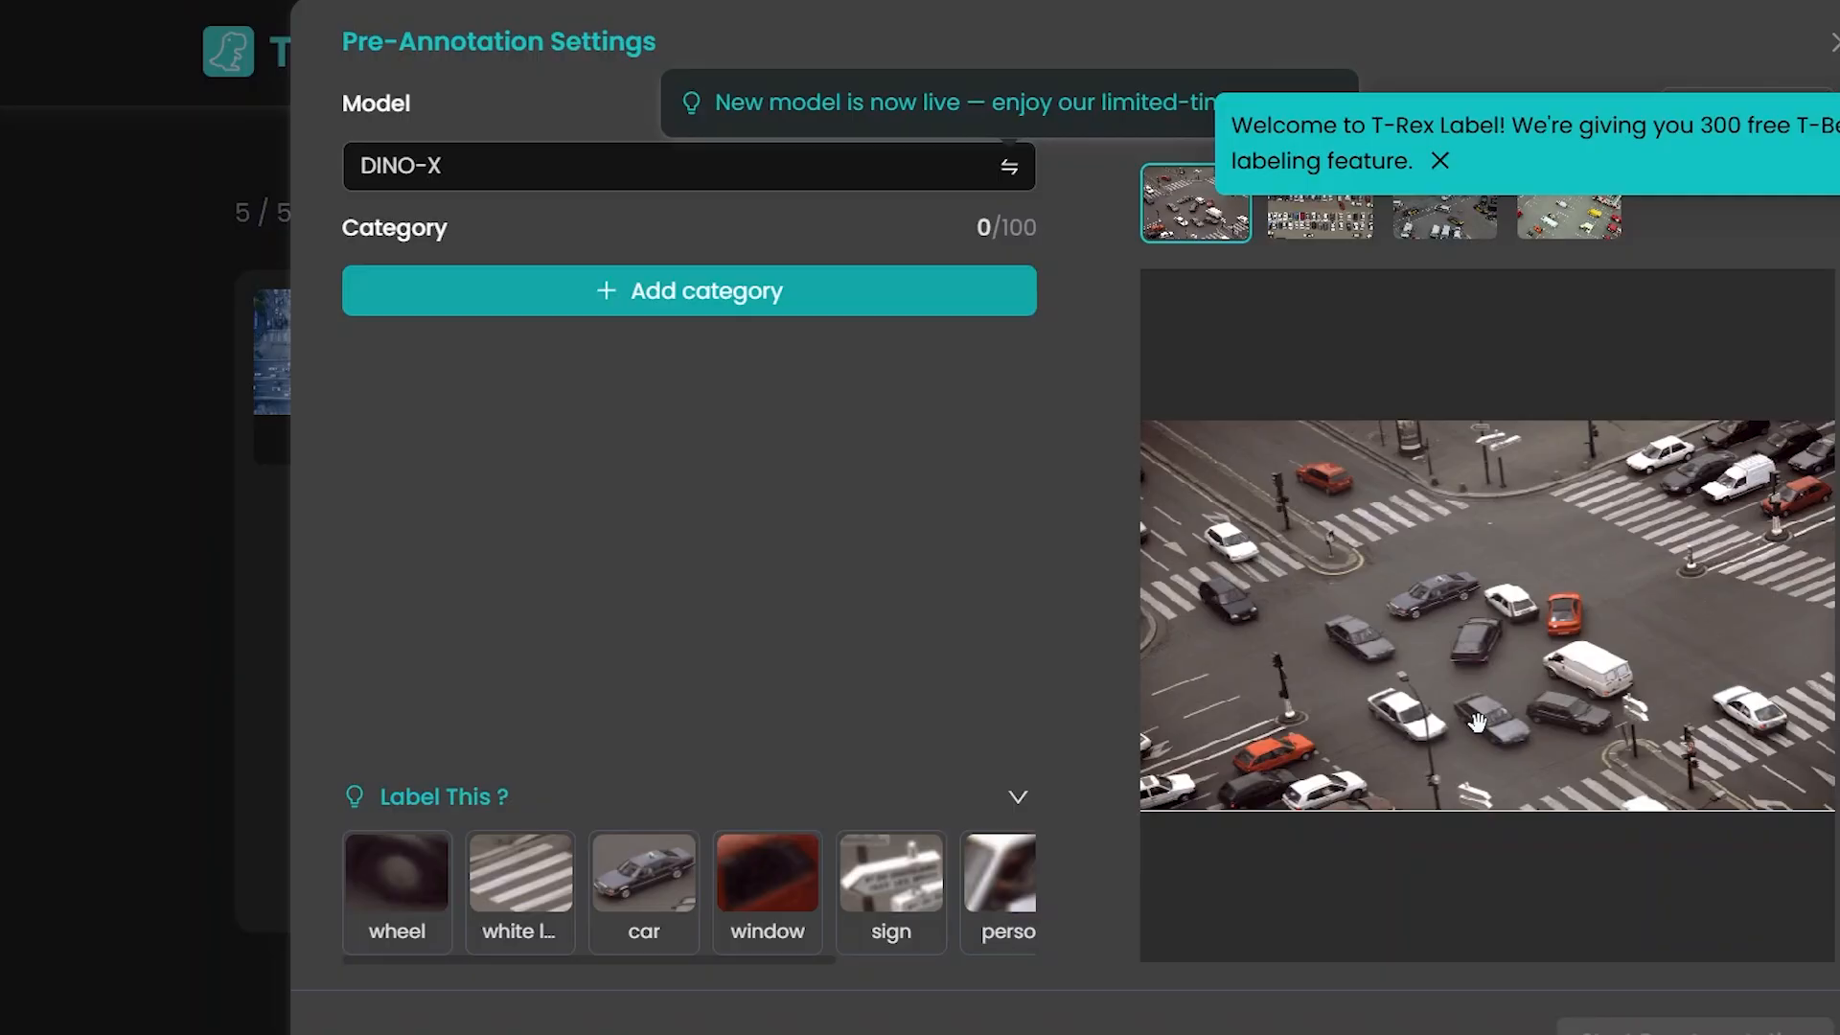
pyautogui.click(637, 173)
pyautogui.click(671, 251)
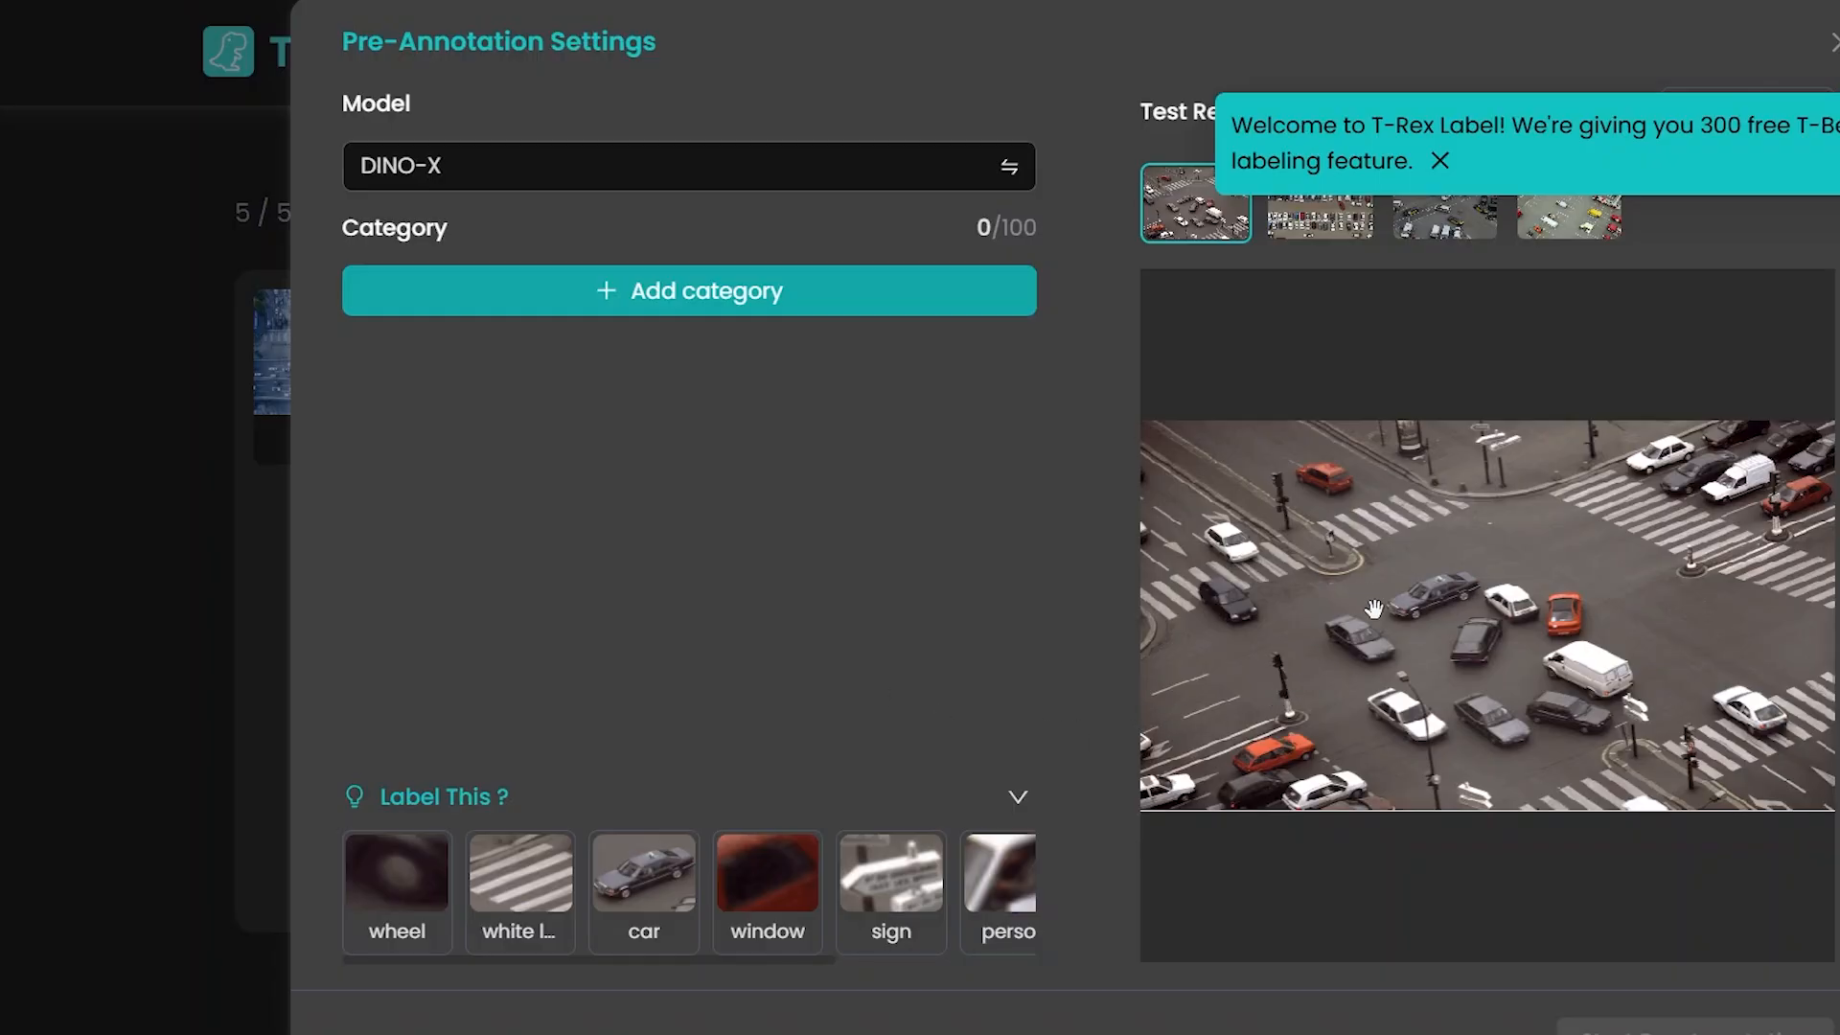
# Add the suggested car category, generate its test results and start pre-annotating the sample images with it.
pyautogui.moveTo(1368, 640); pyautogui.dragTo(1231, 549)
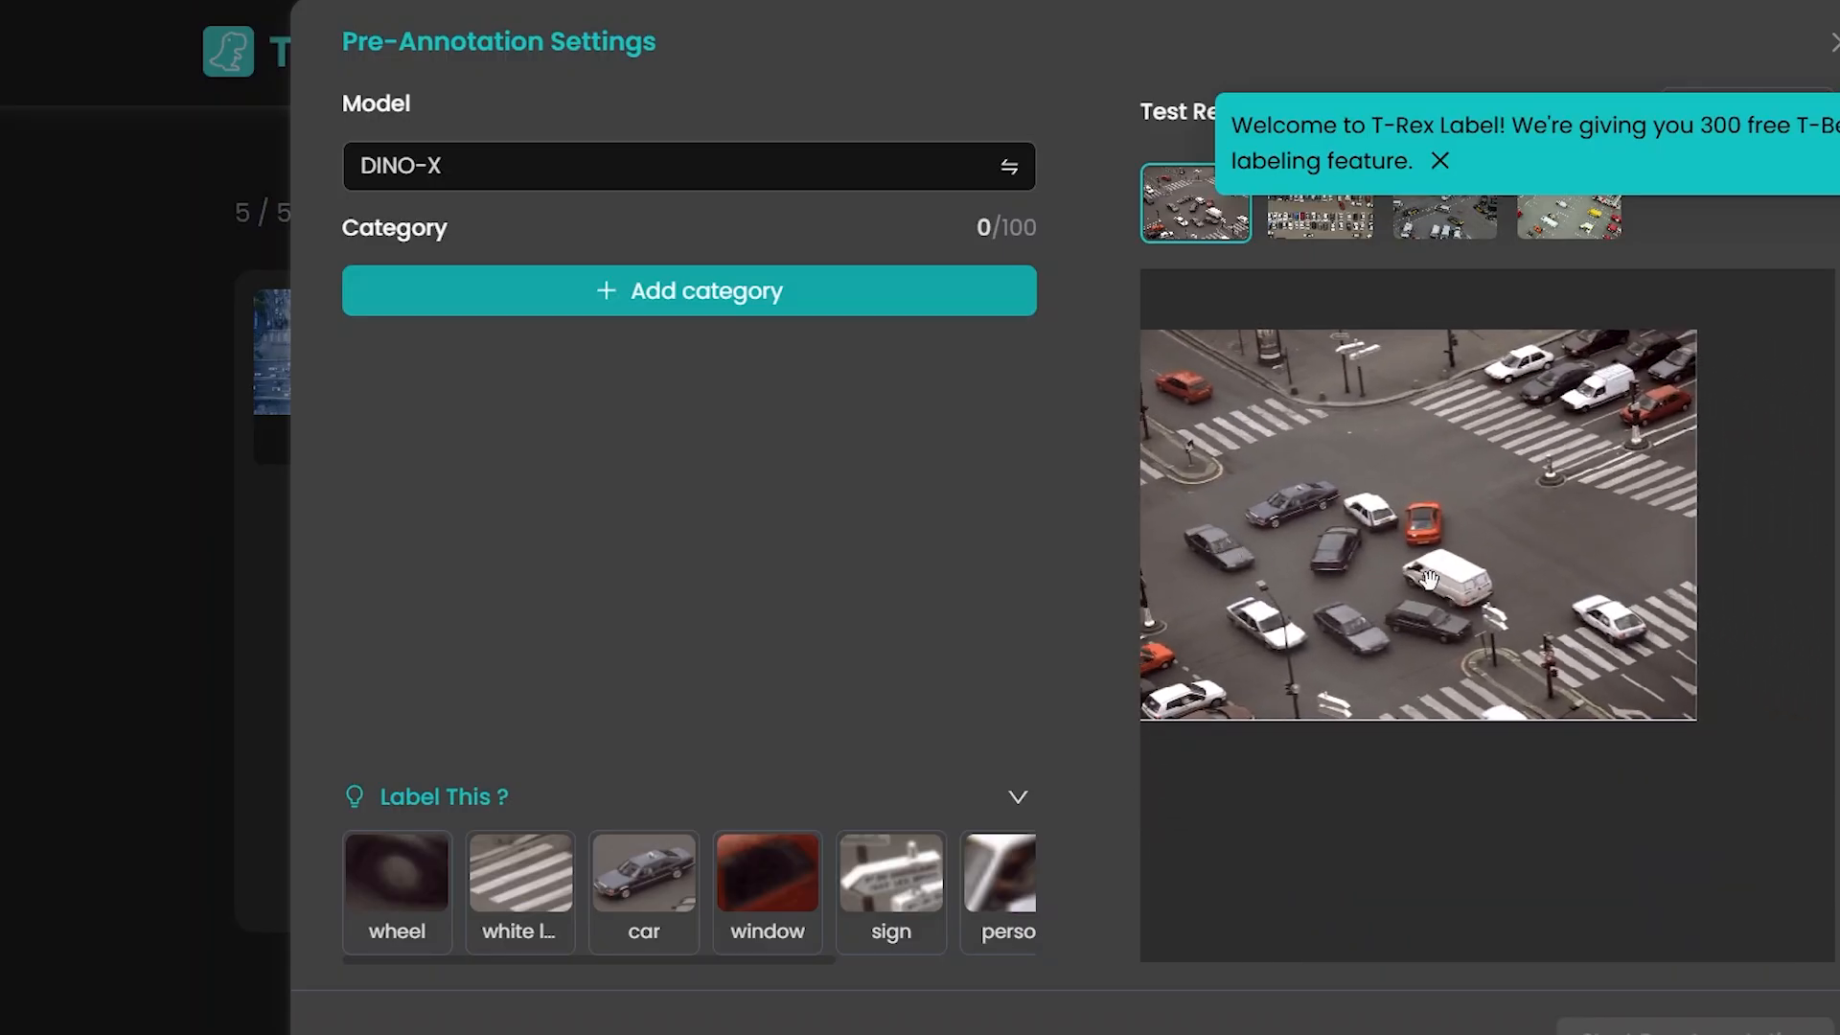
pyautogui.moveTo(1486, 592); pyautogui.dragTo(1655, 660)
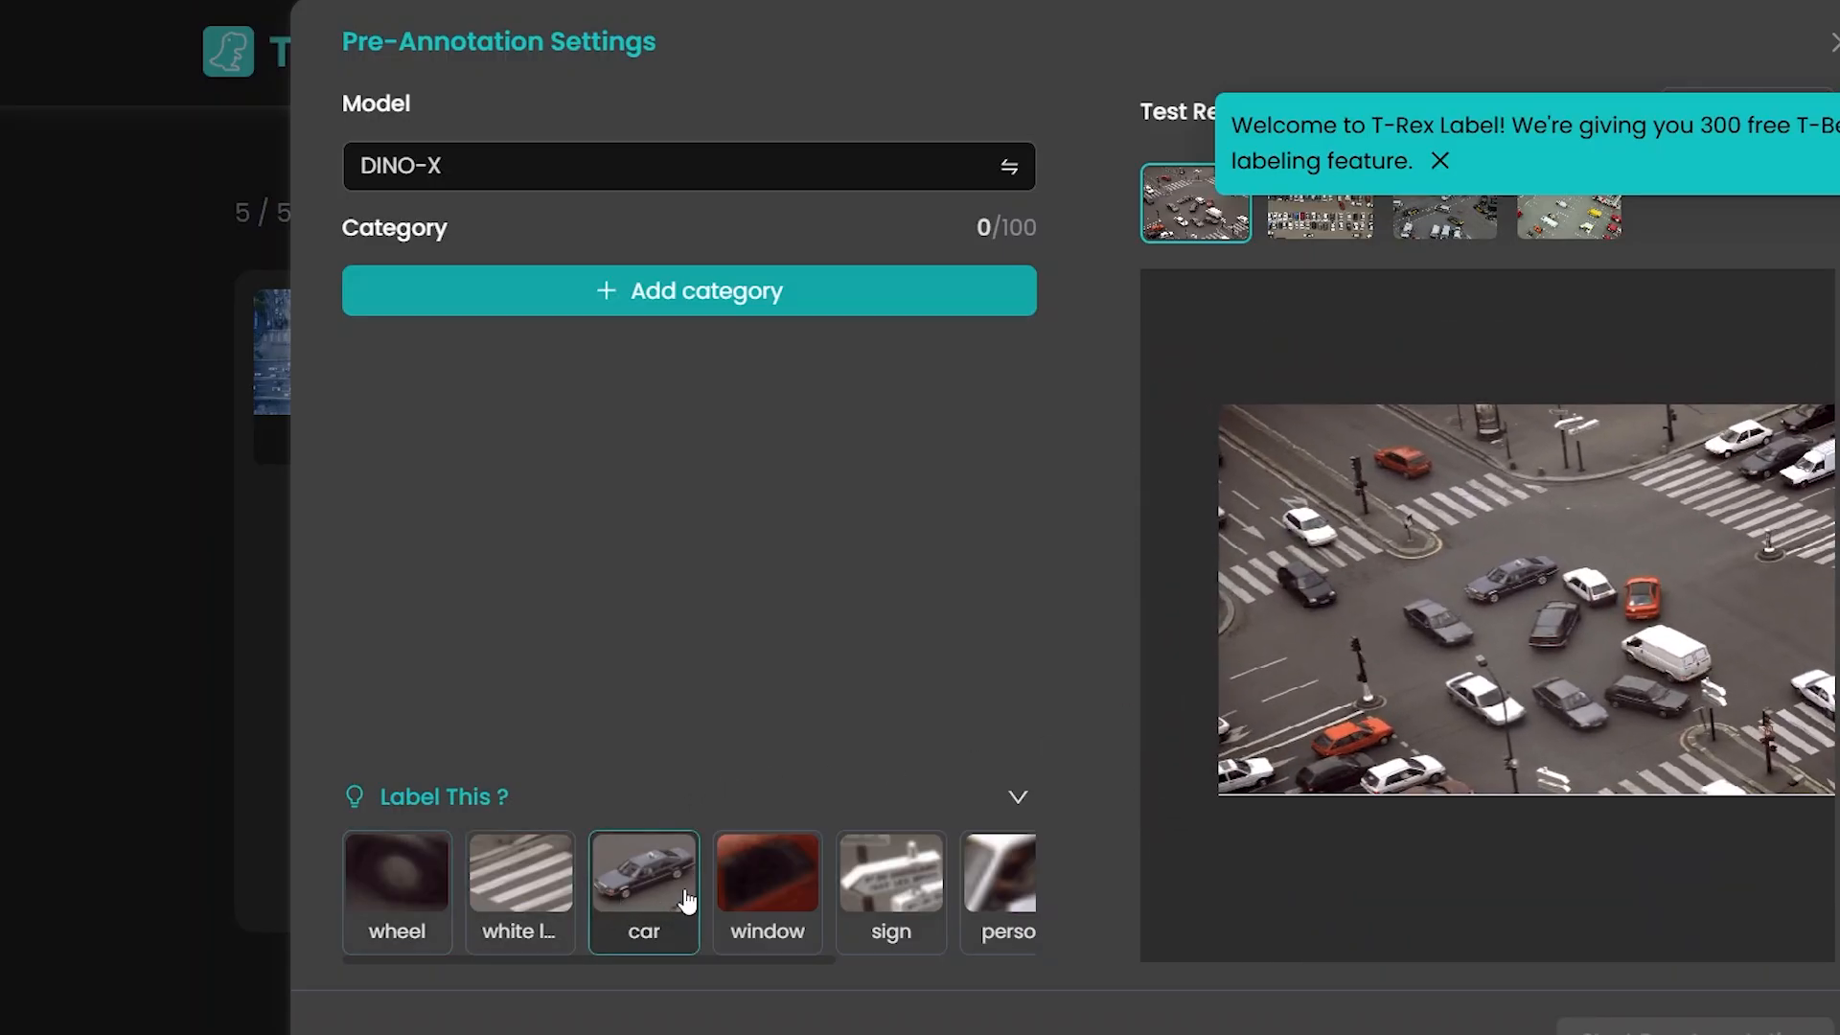
pyautogui.click(642, 925)
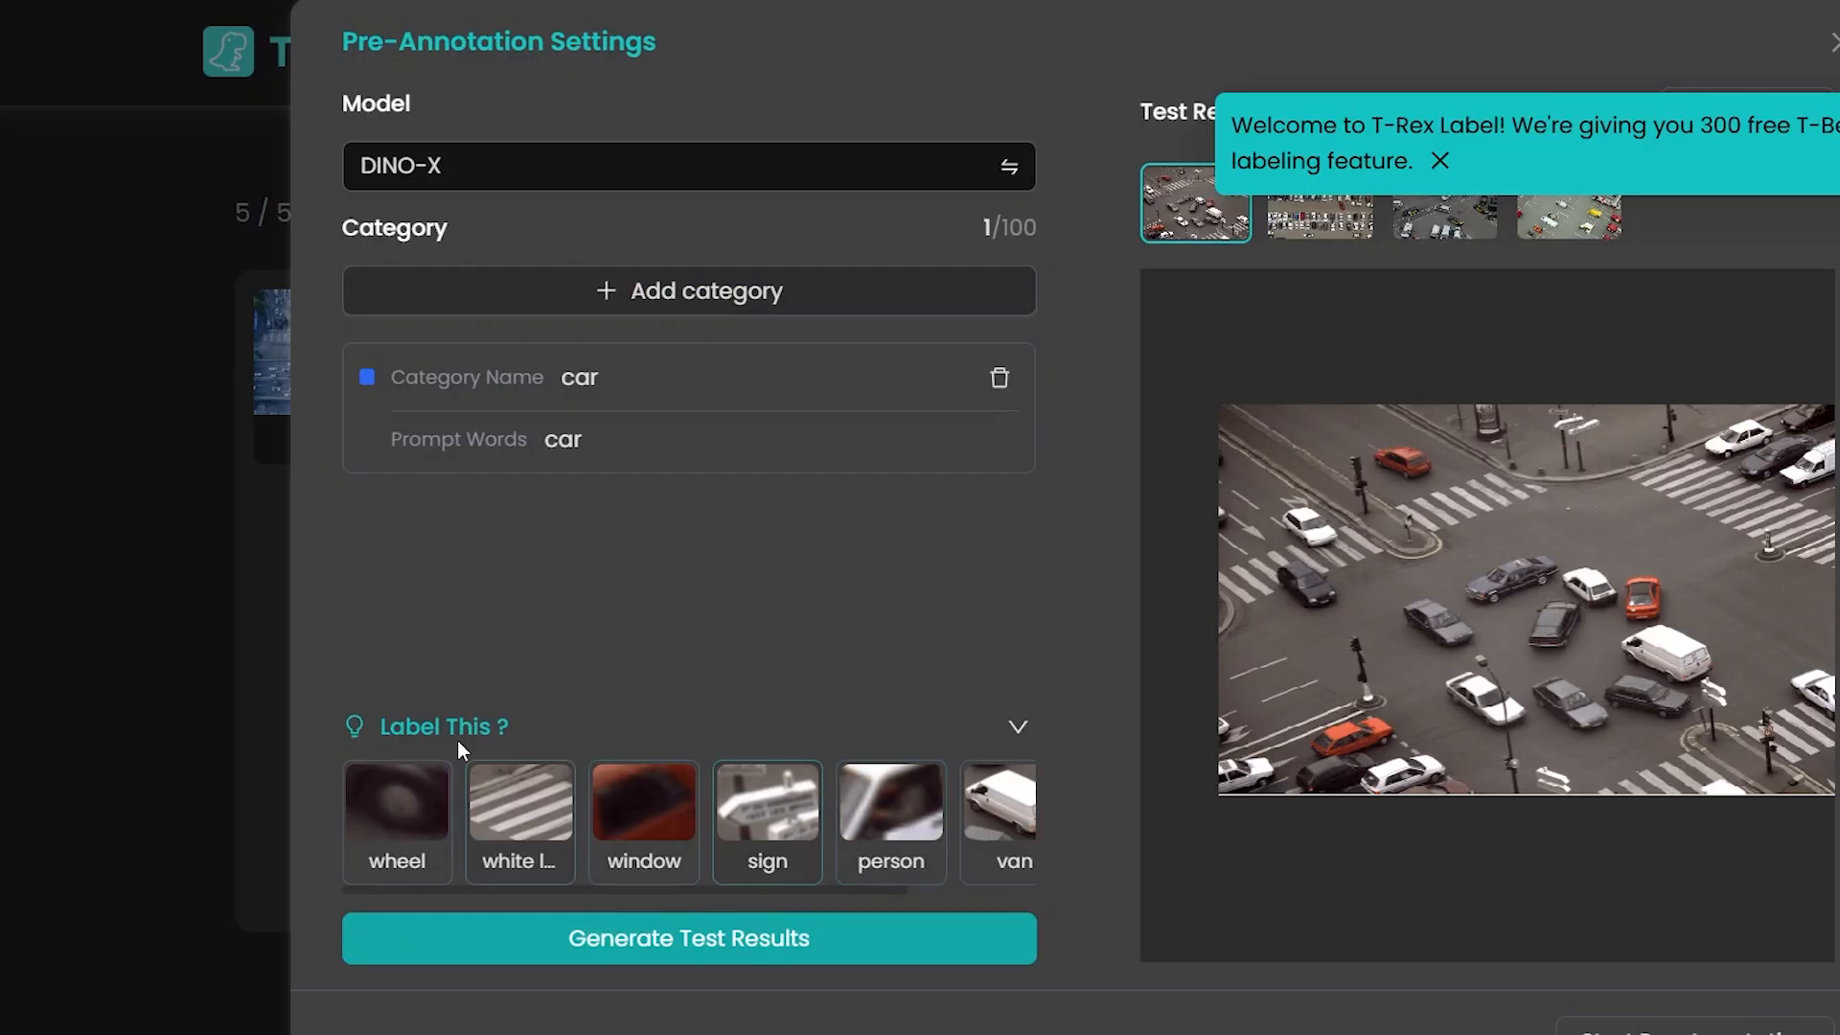
pyautogui.click(731, 949)
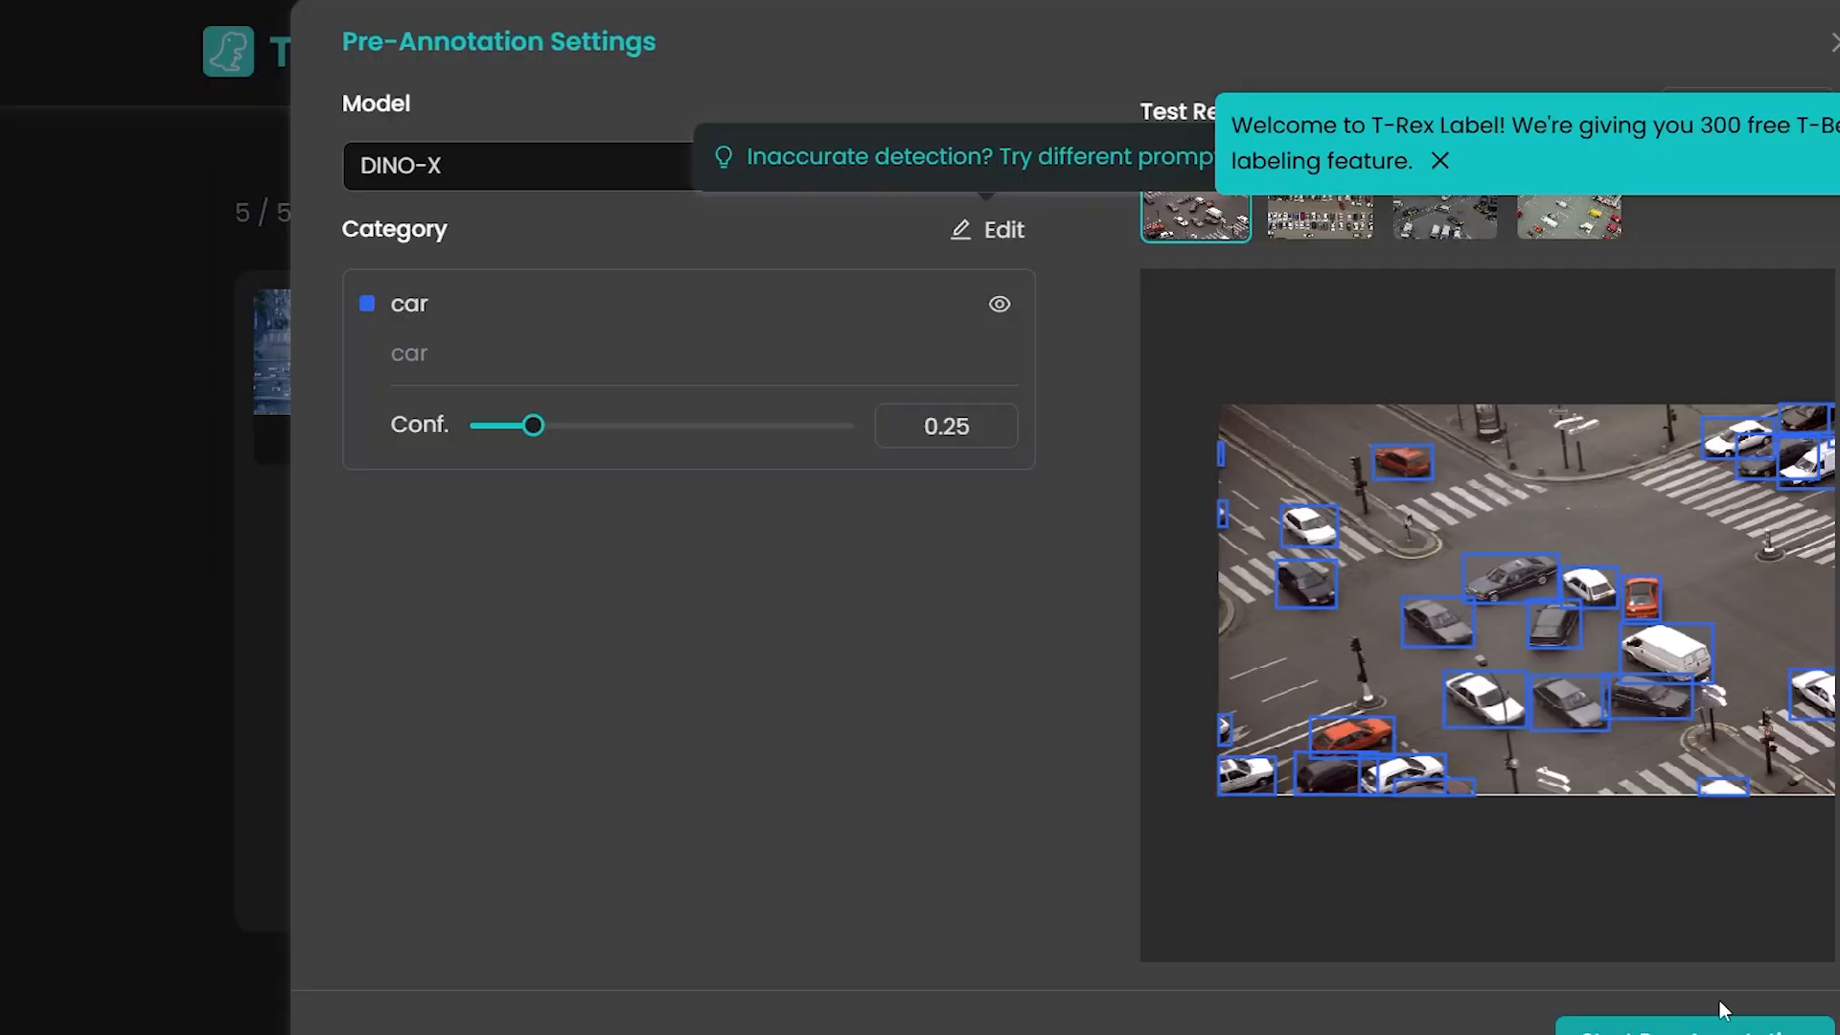
pyautogui.click(1739, 1026)
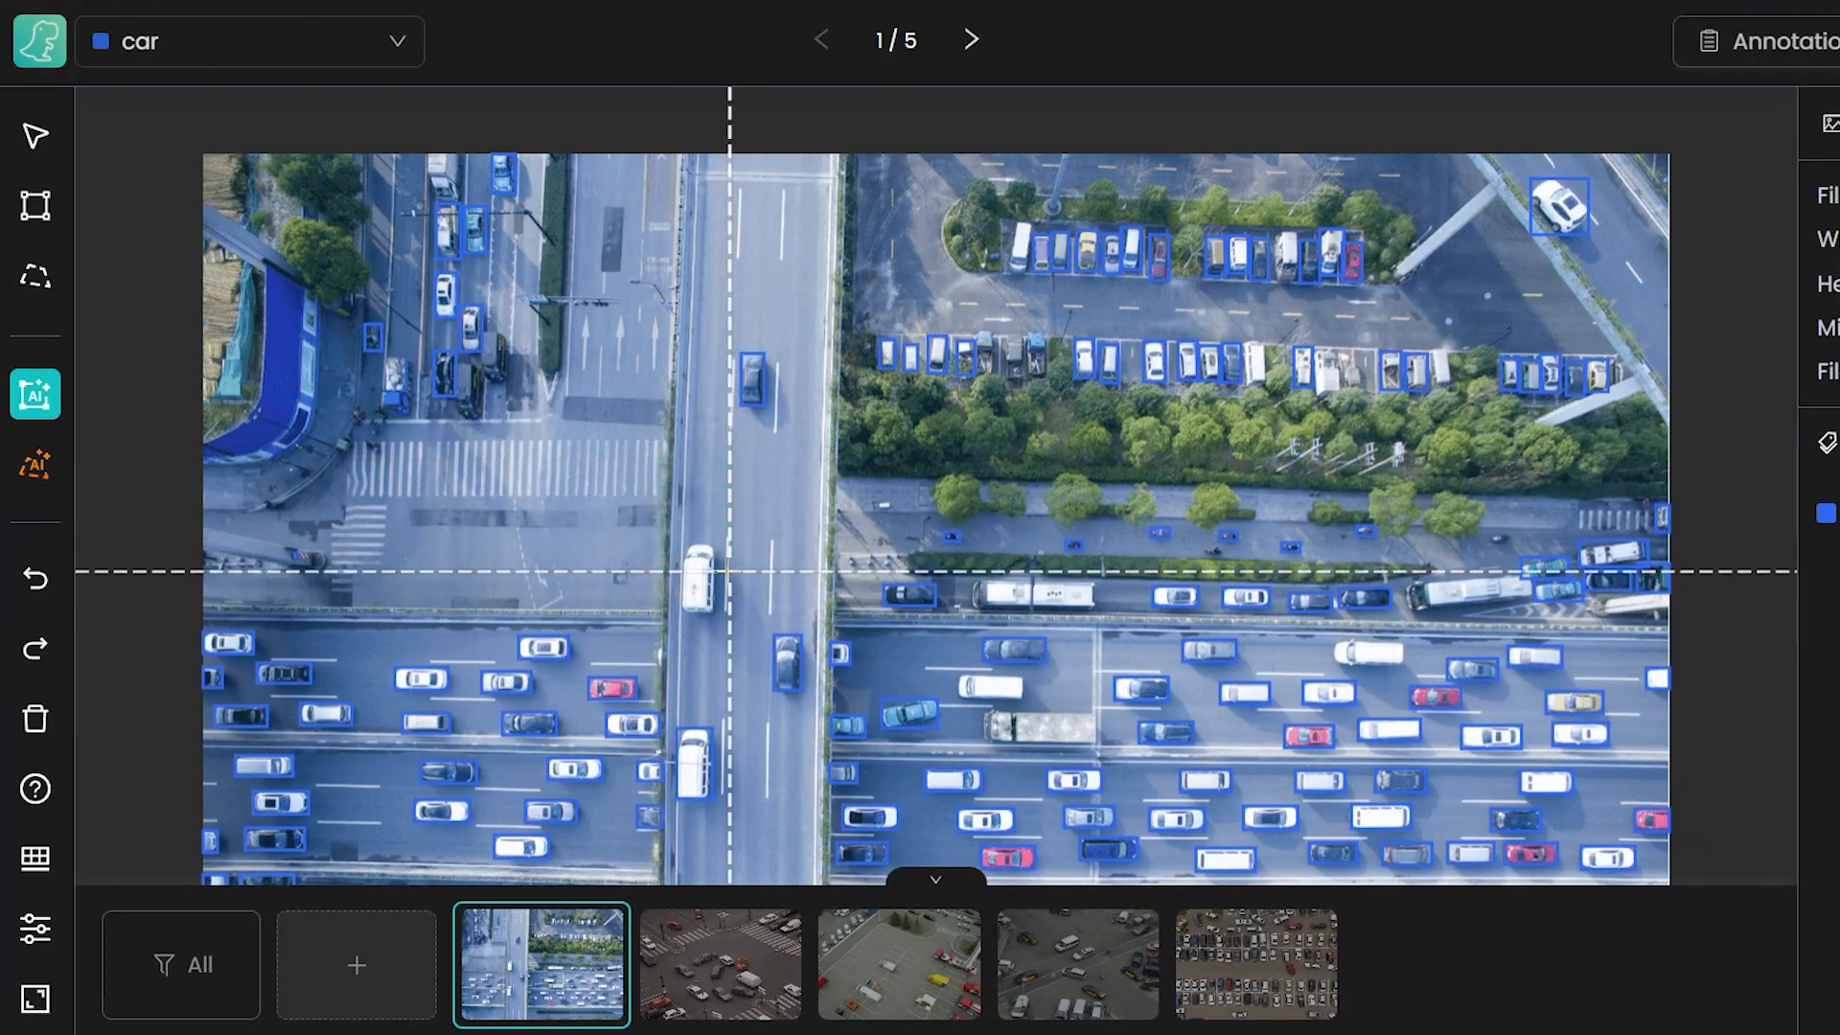
# Apply AI box and AI mask detection for the car category on the first image, with auto-detection in all images.
pyautogui.moveTo(682, 544); pyautogui.dragTo(717, 616)
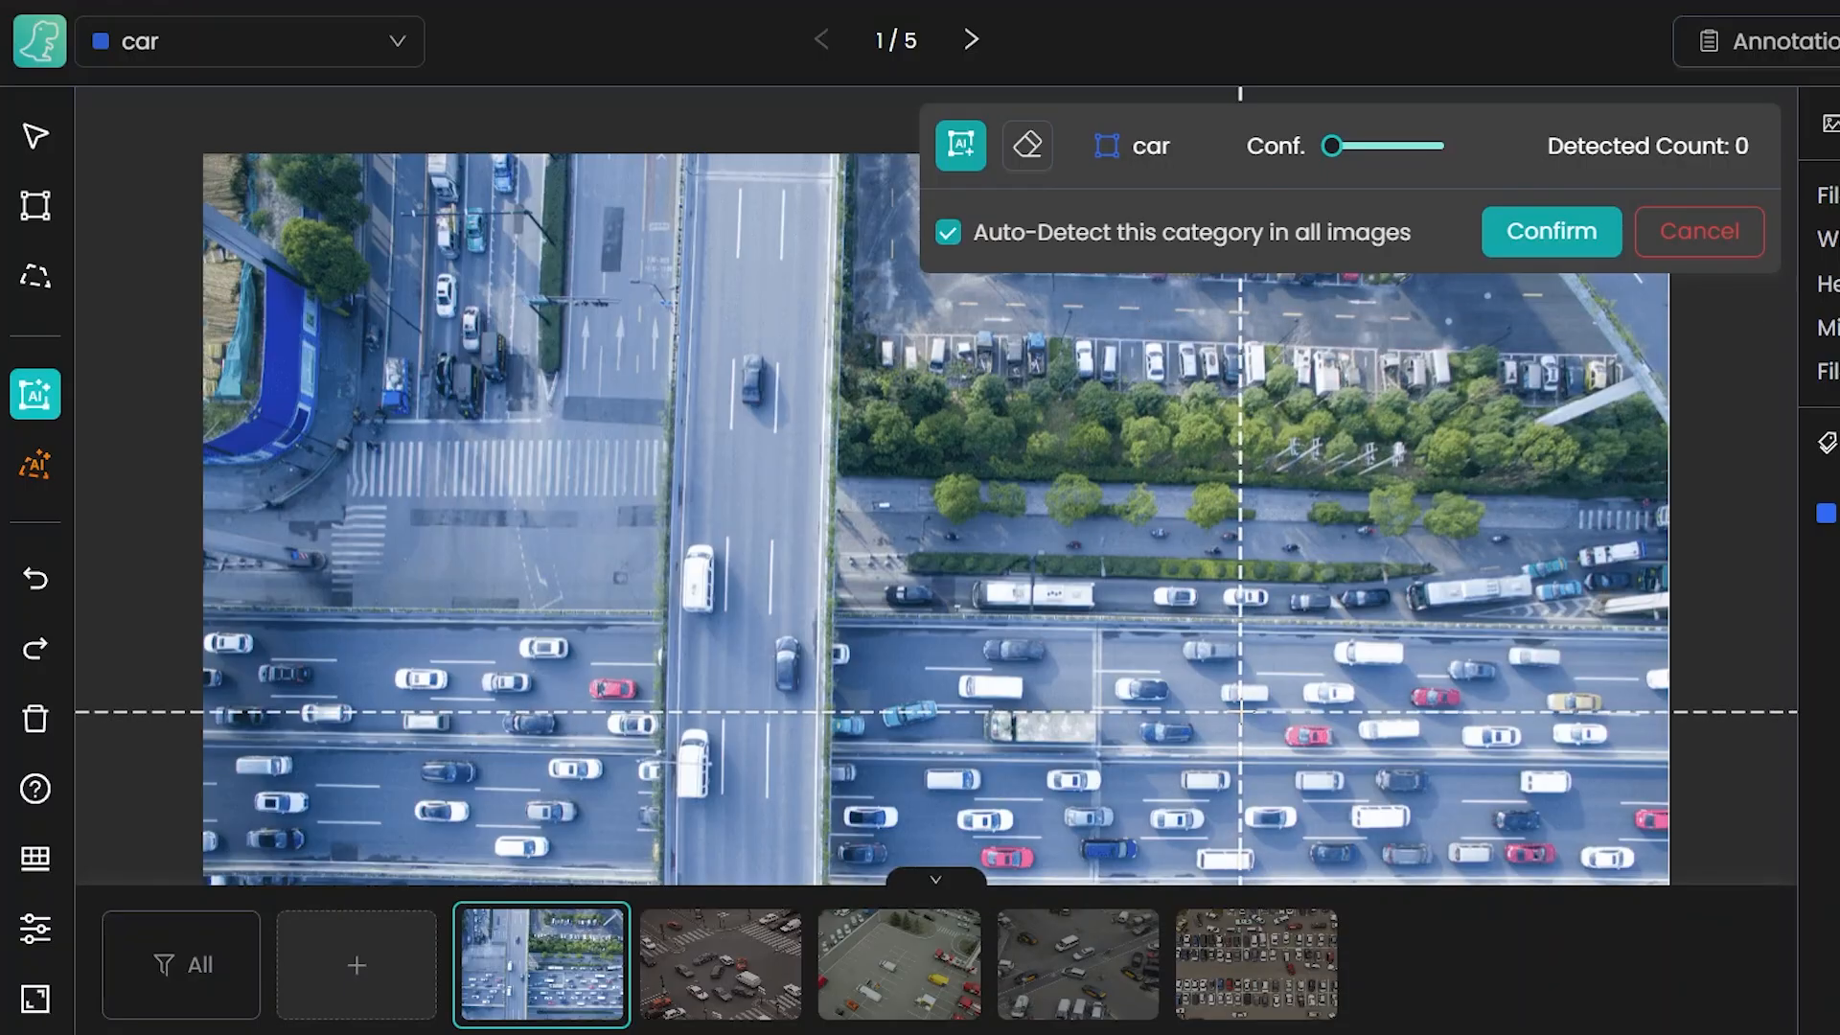
pyautogui.click(1552, 231)
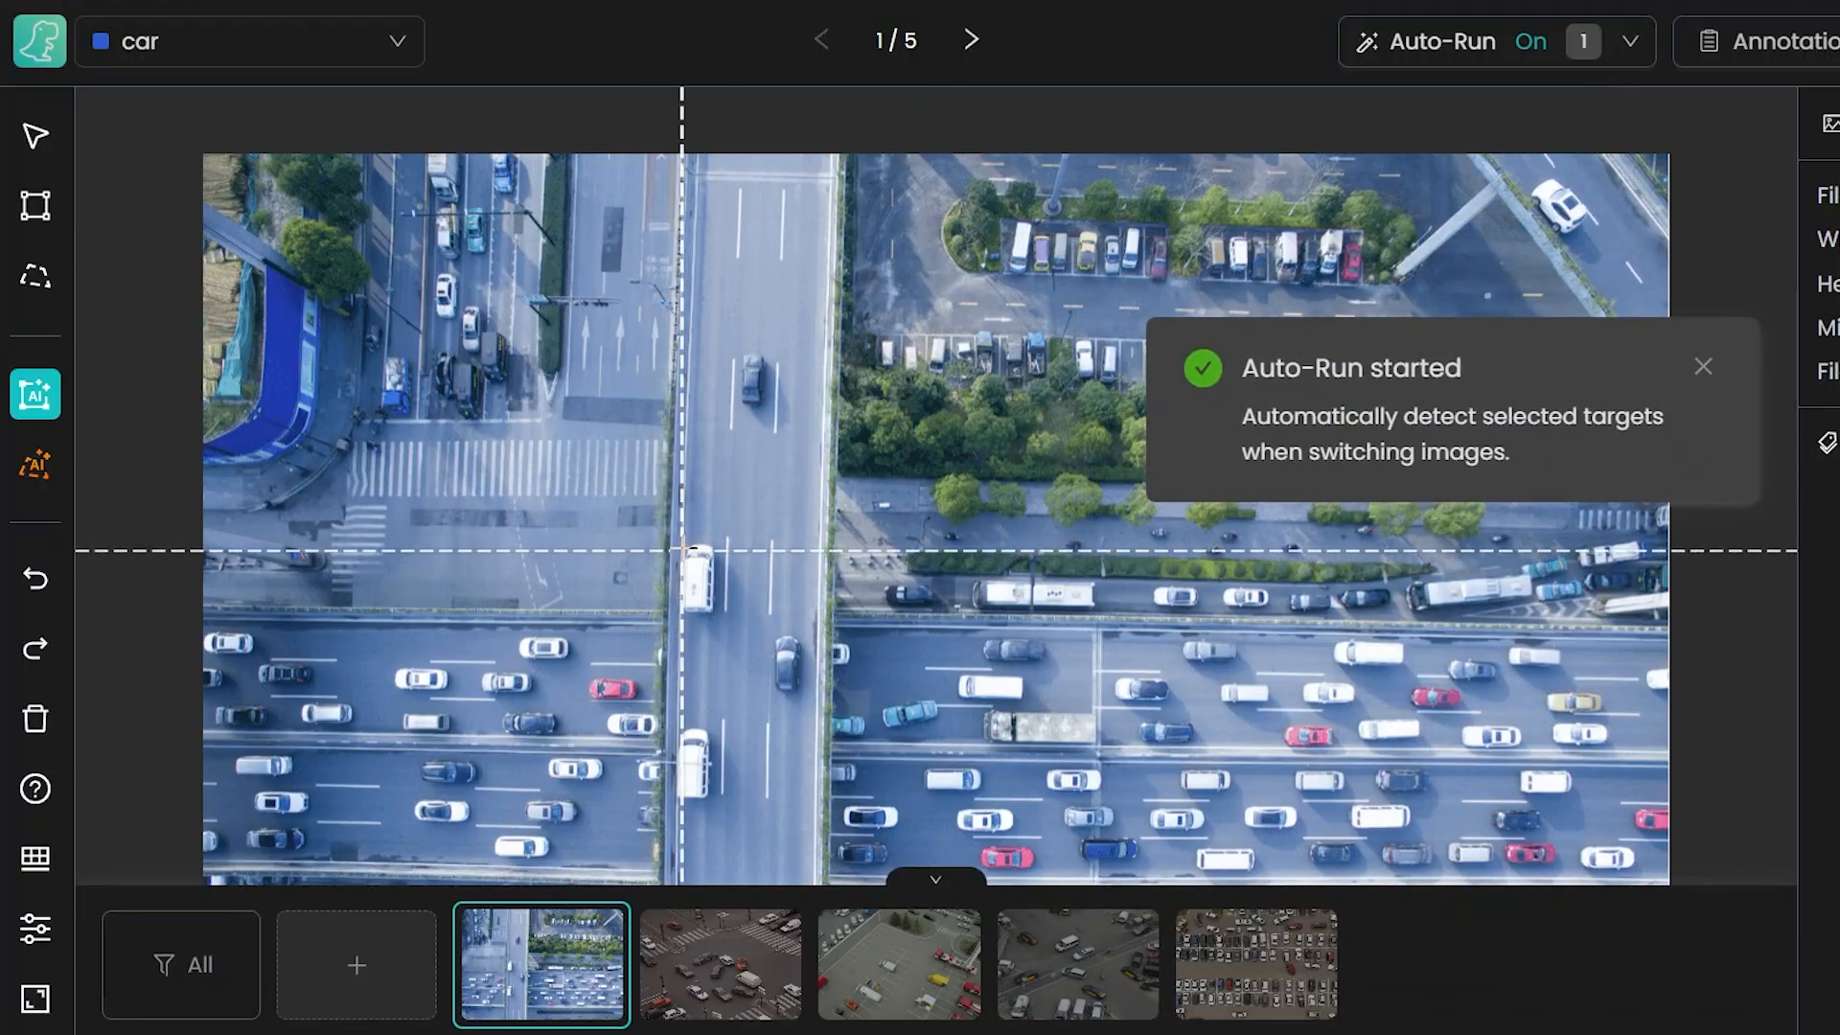
pyautogui.click(719, 968)
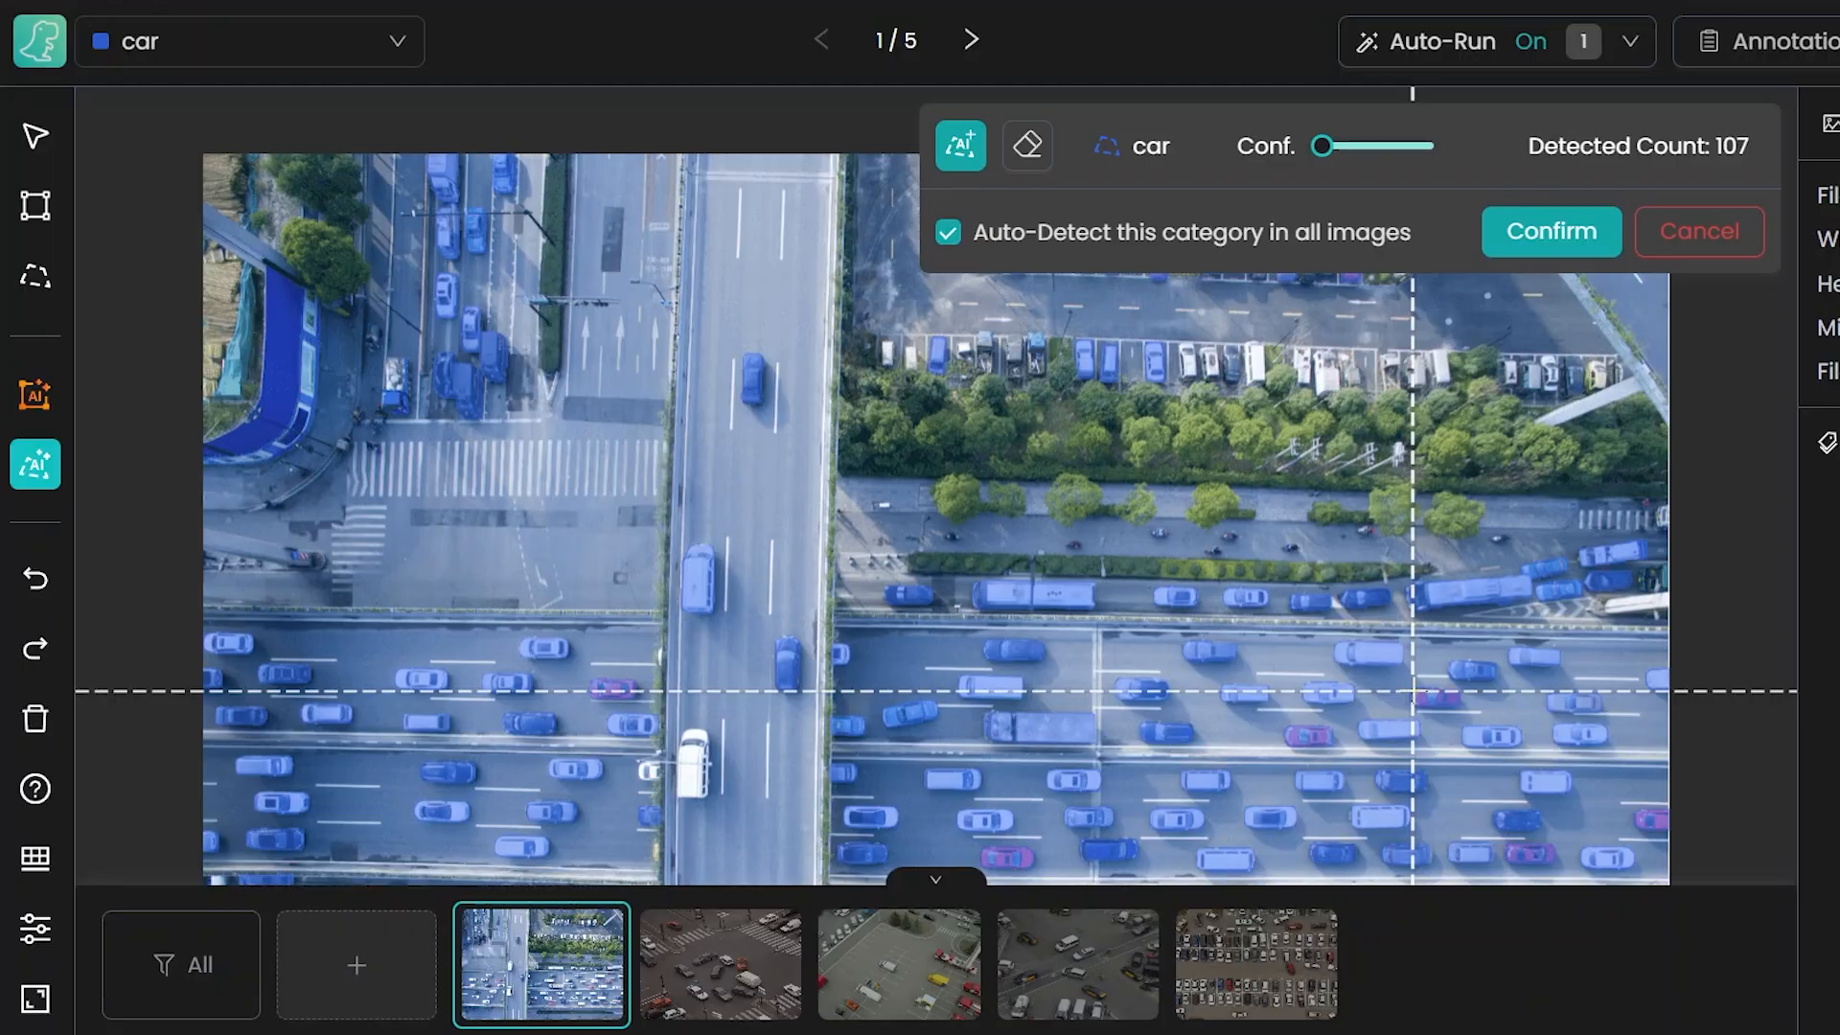
pyautogui.click(1538, 234)
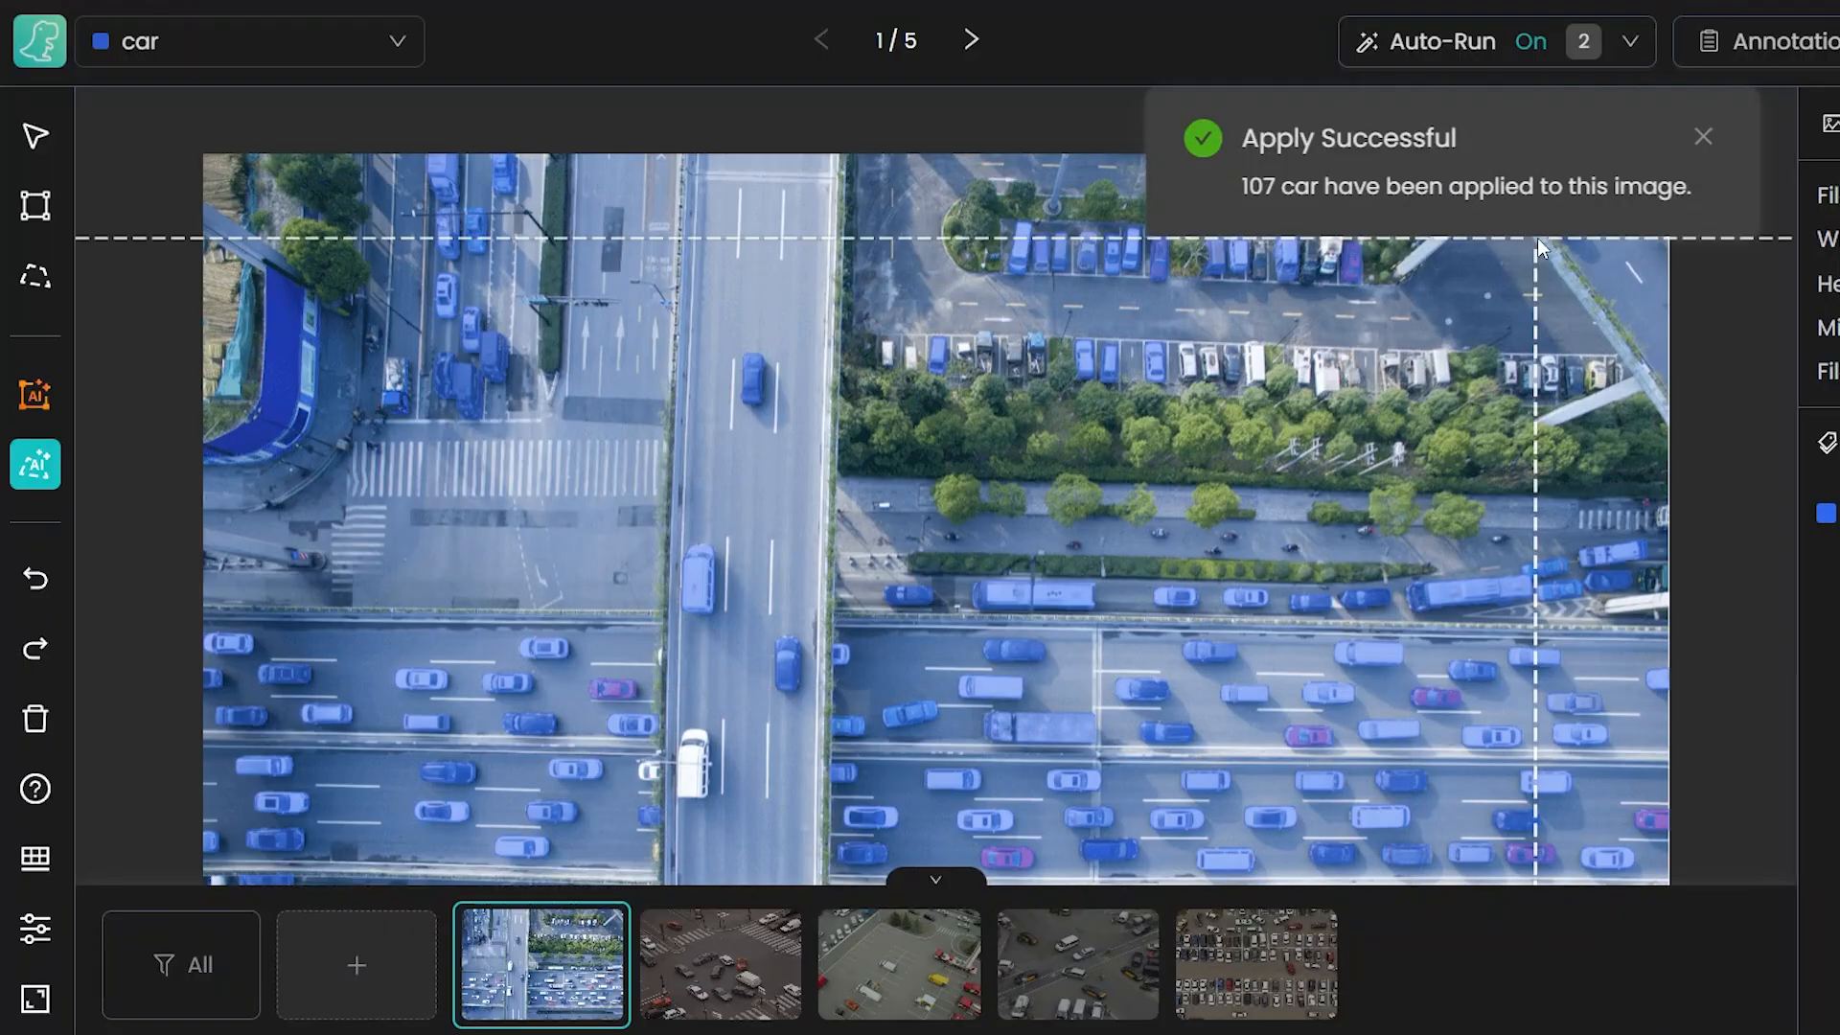
# Re-run mask detection from prompts around the overpass vehicles and apply AI box detections for car to the first image.
pyautogui.moveTo(856, 756); pyautogui.dragTo(683, 714)
pyautogui.moveTo(679, 544); pyautogui.dragTo(772, 660)
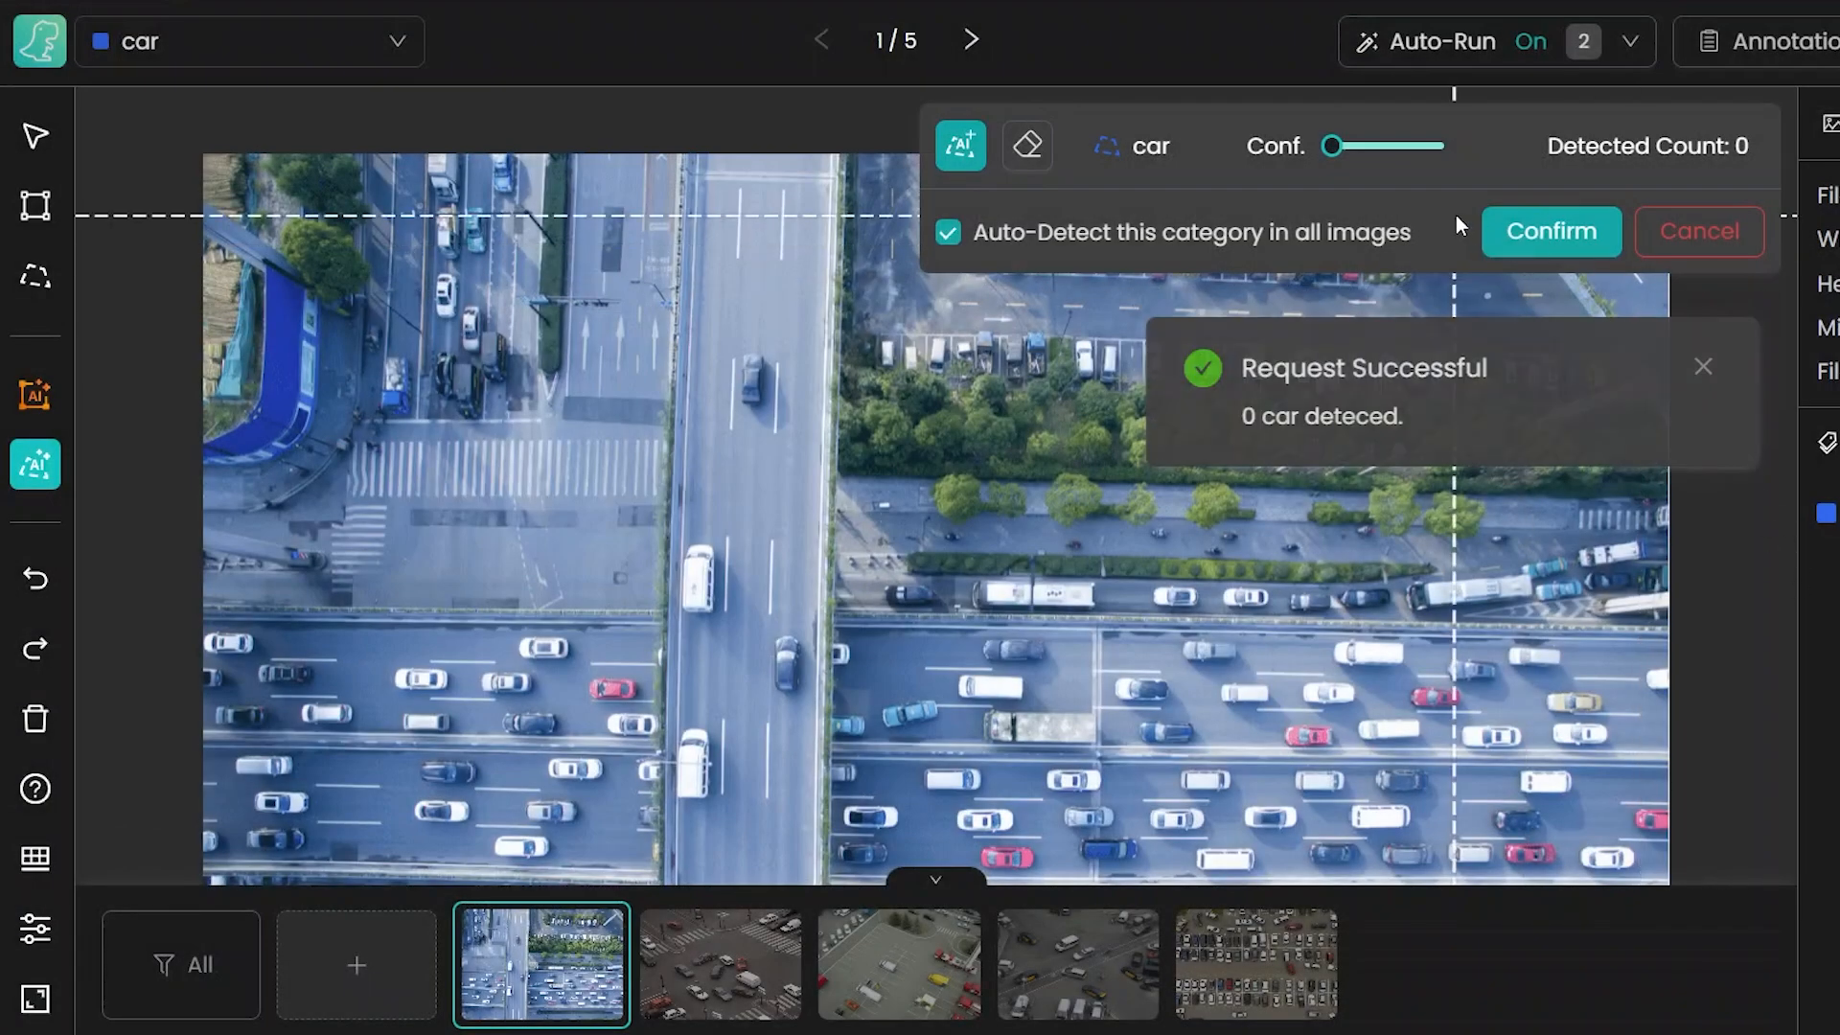
pyautogui.click(1496, 231)
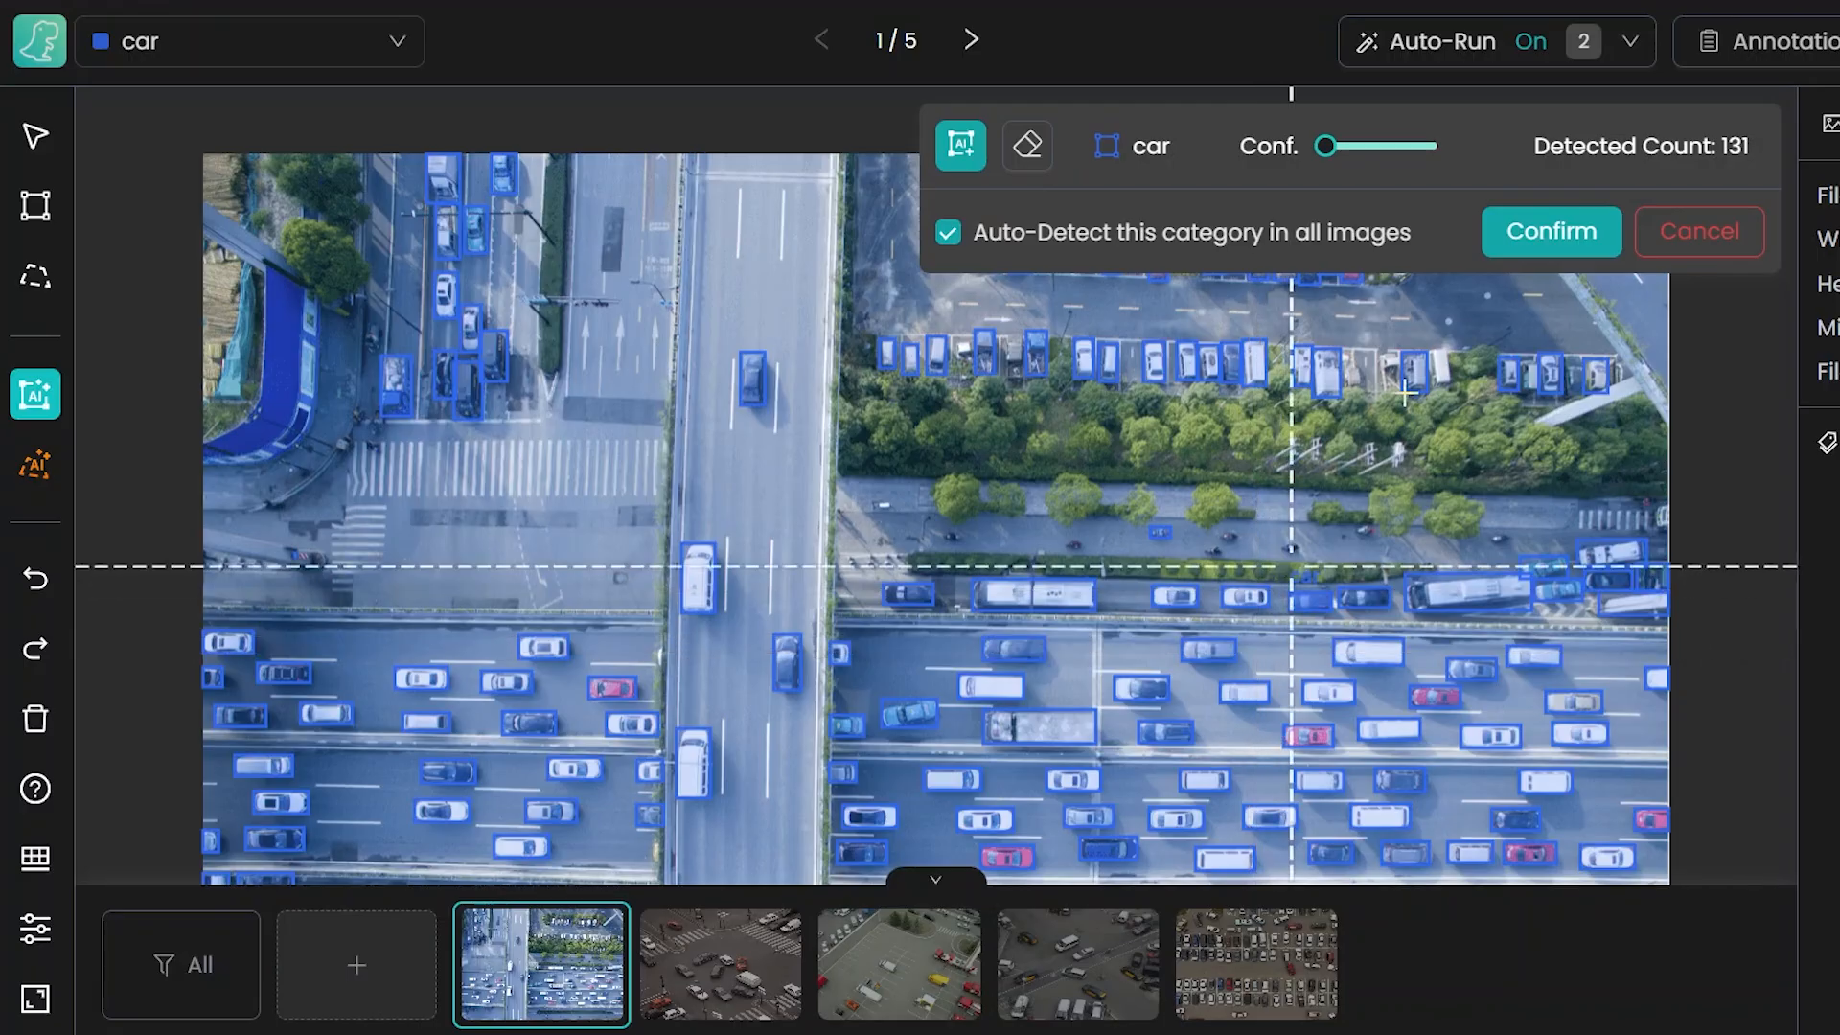
pyautogui.click(1514, 232)
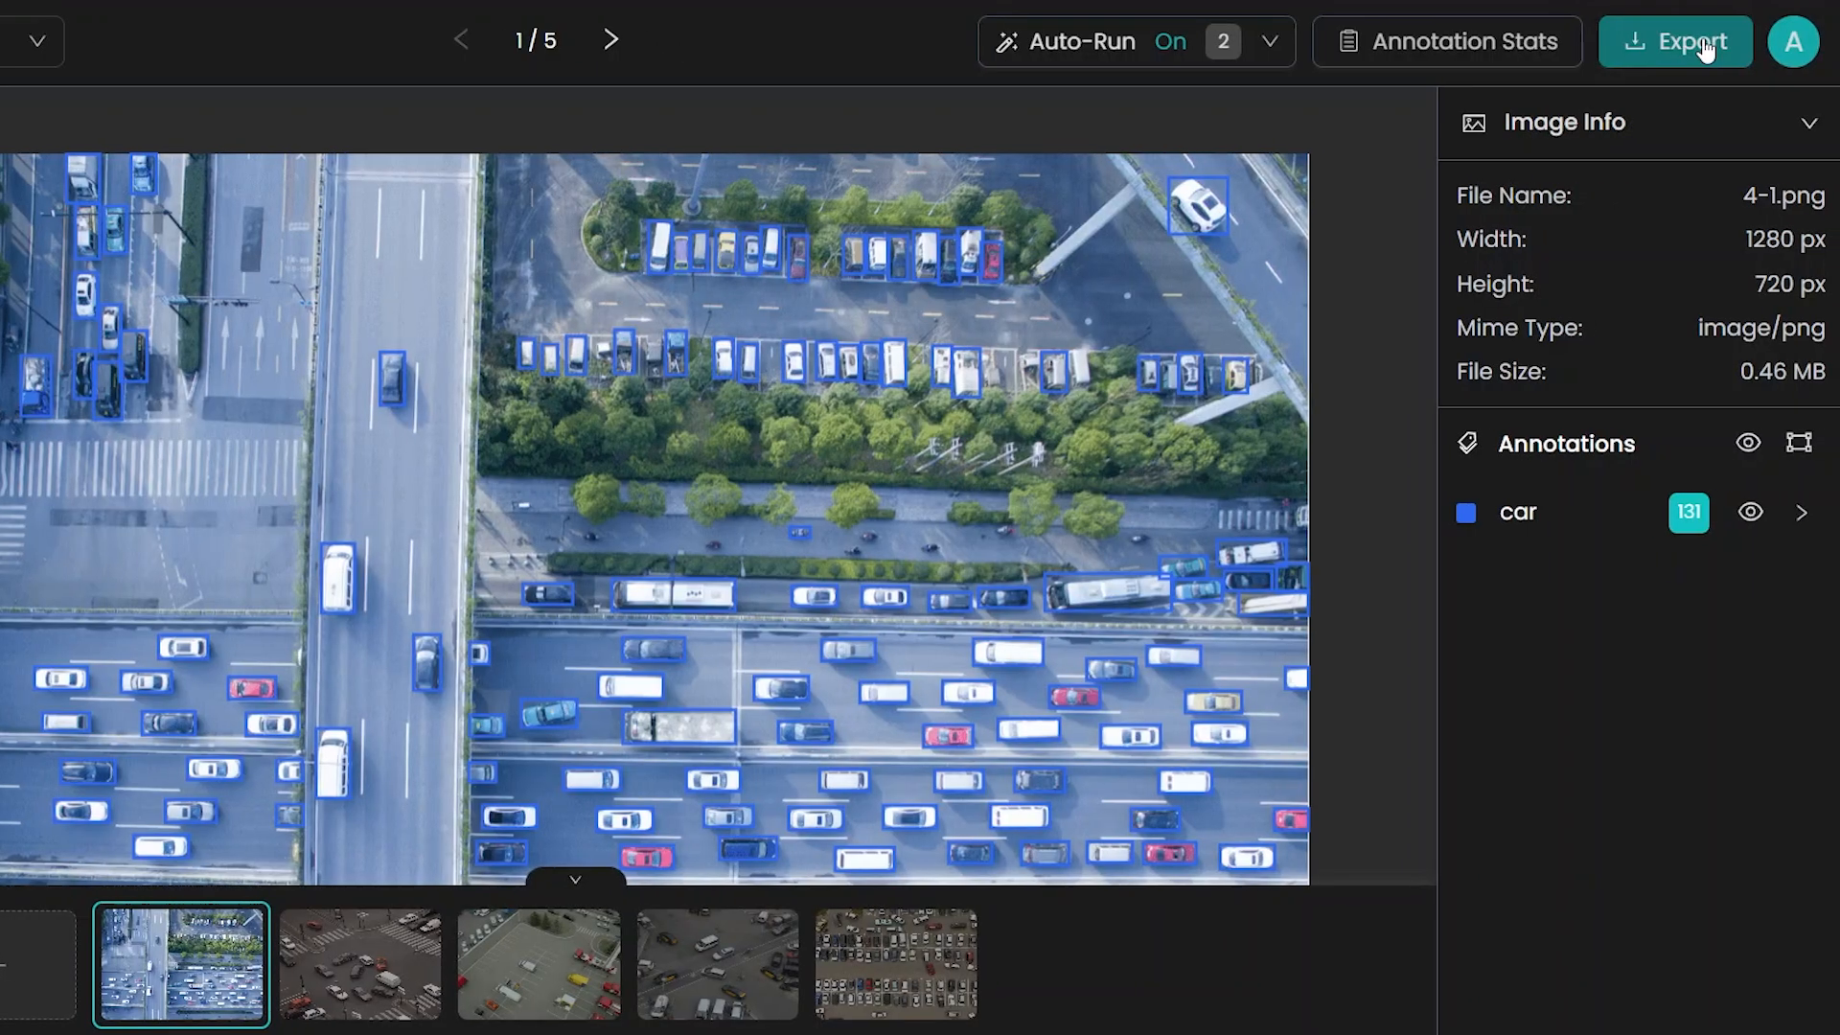
# Export the dataset in COCO format together with its images, keeping the suggested dataset name.
pyautogui.click(1704, 38)
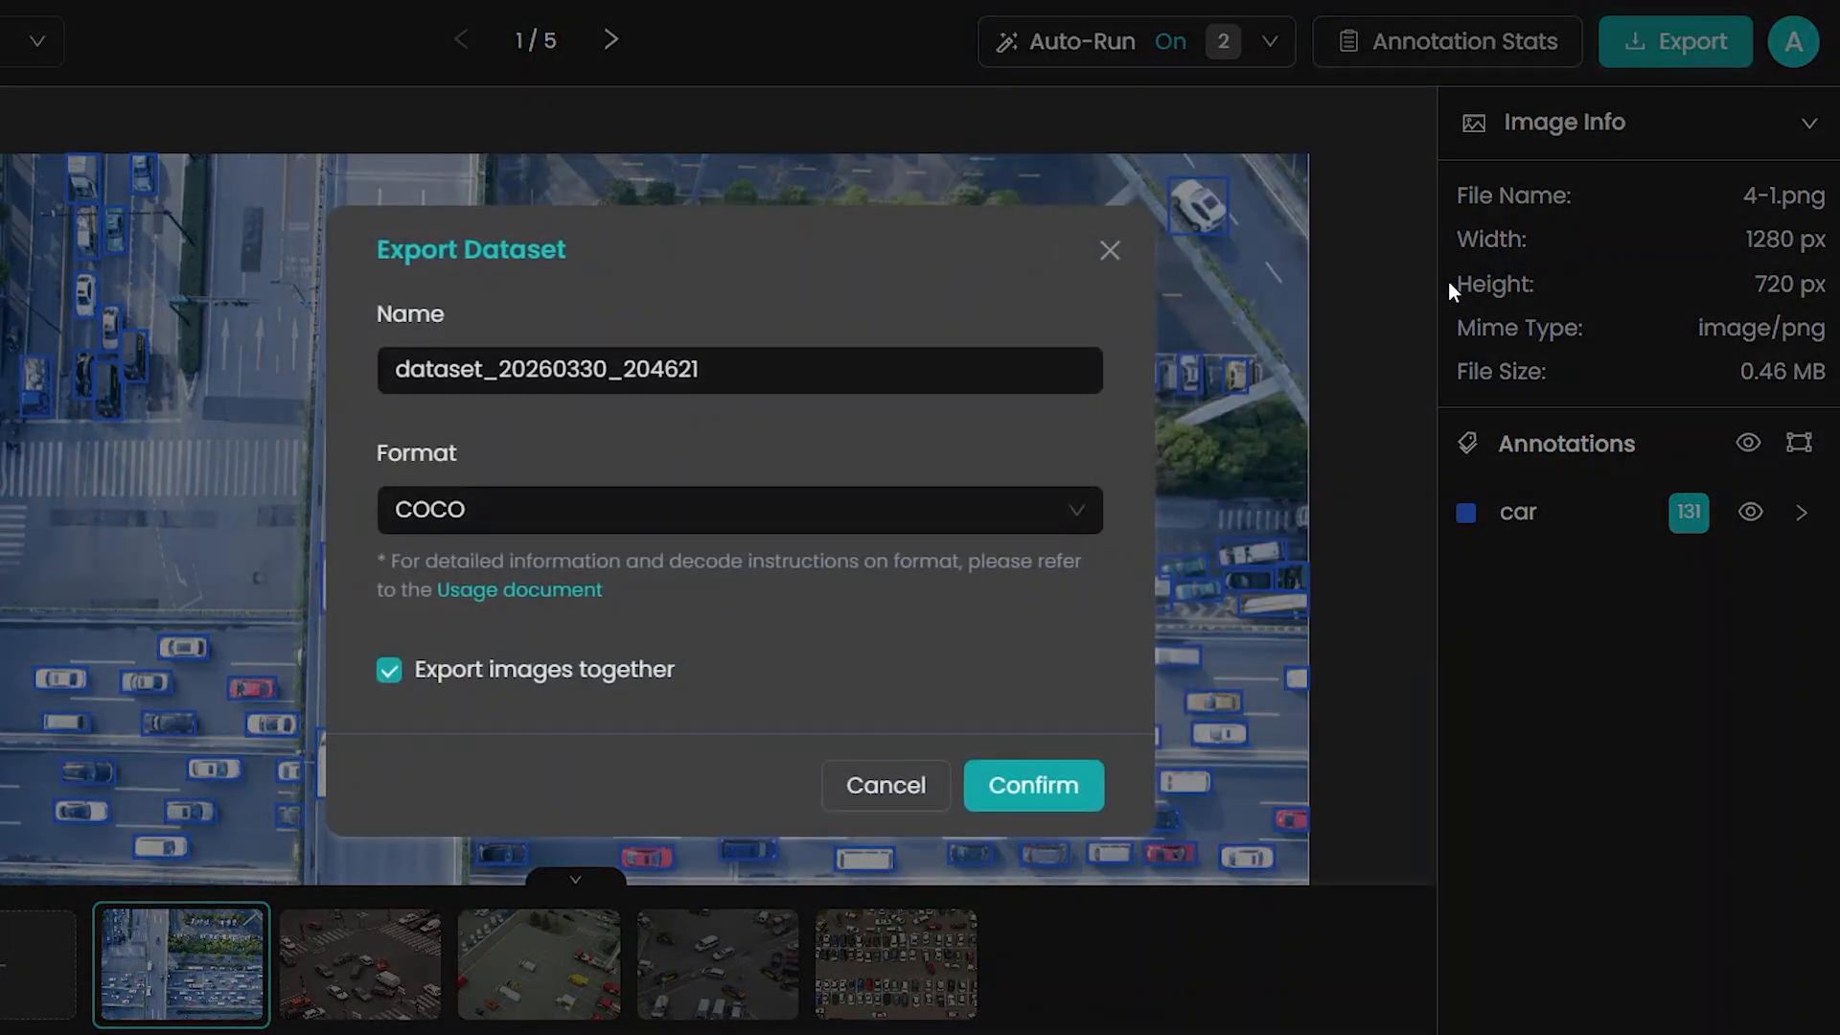
pyautogui.click(738, 379)
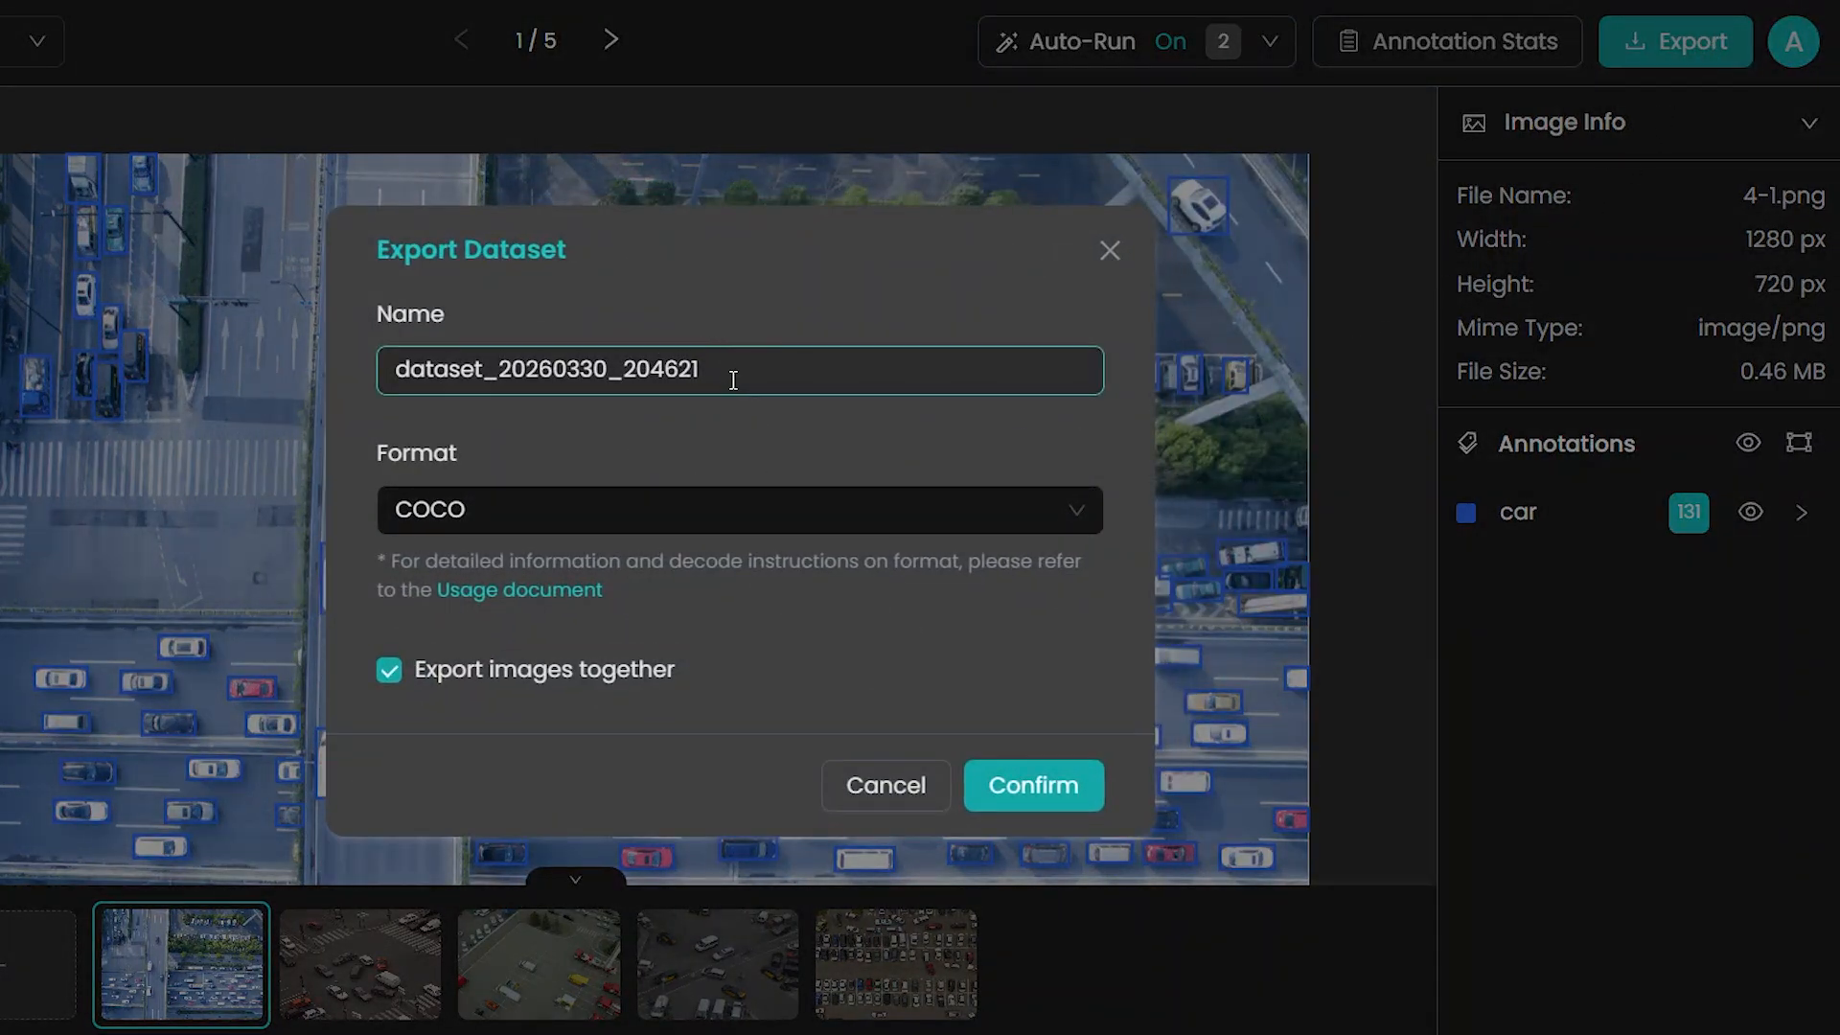
pyautogui.click(486, 513)
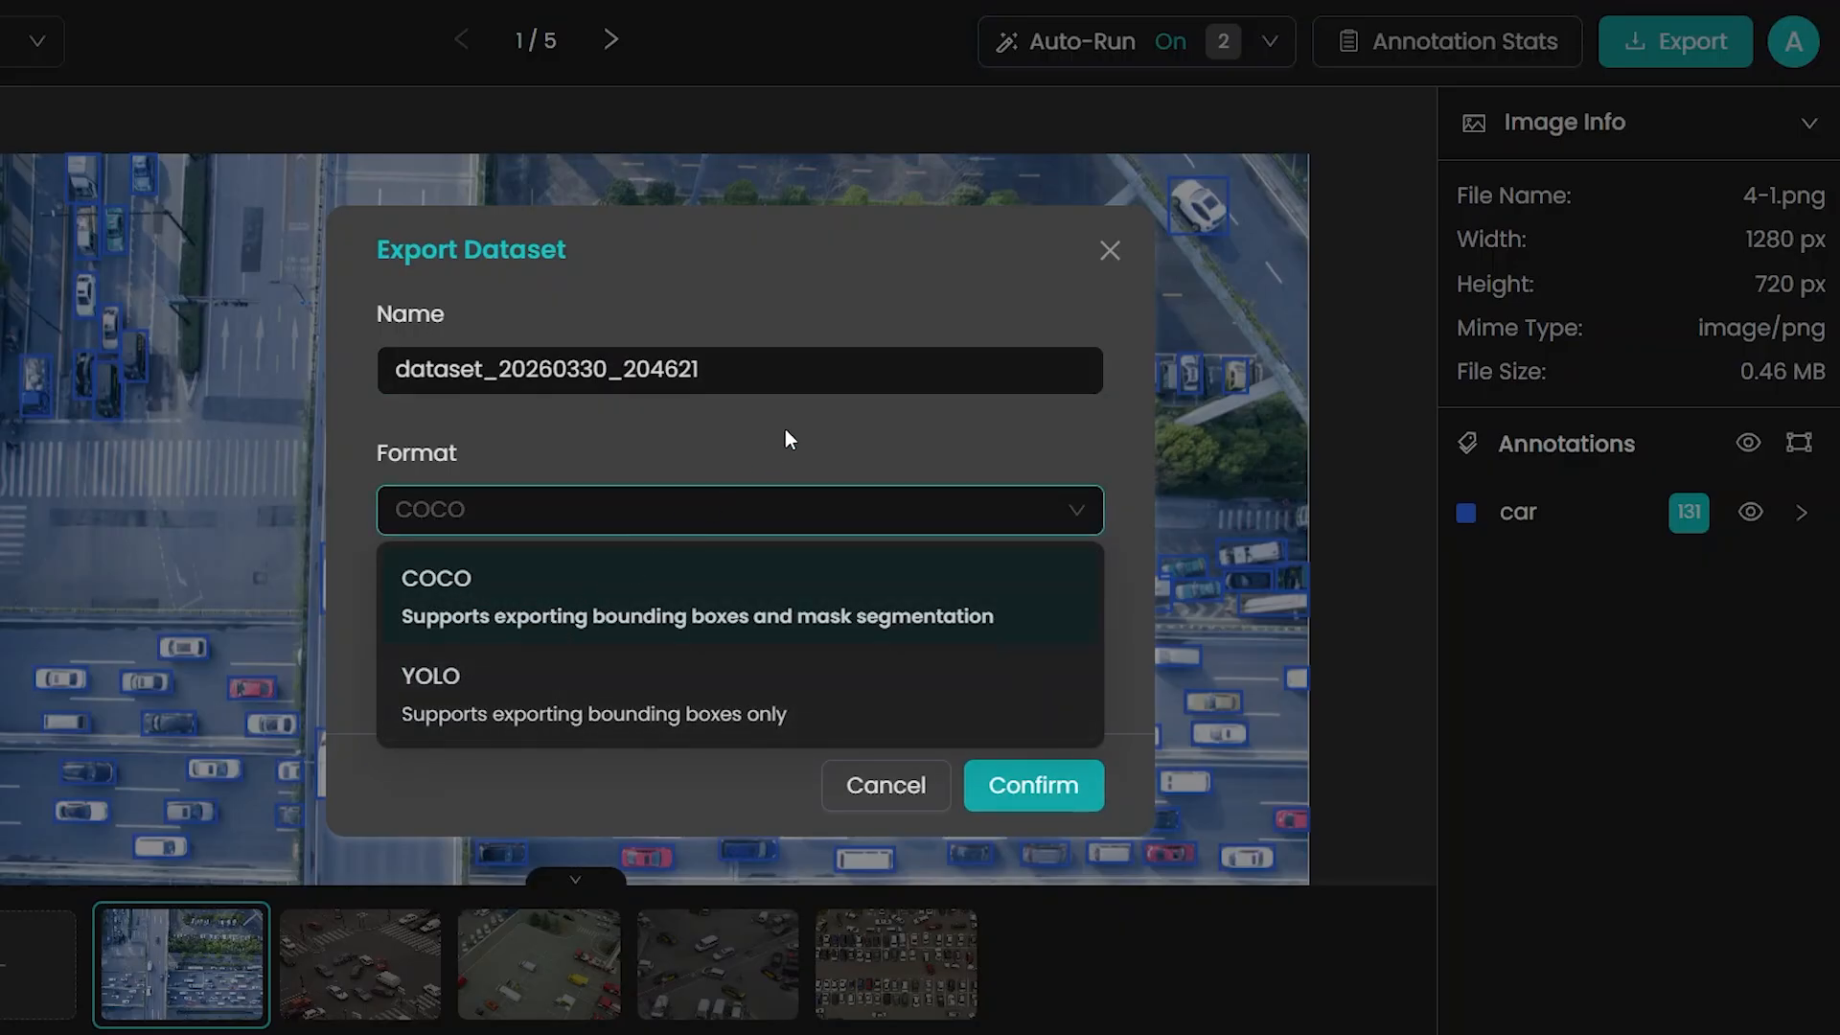
pyautogui.click(822, 406)
pyautogui.click(1016, 794)
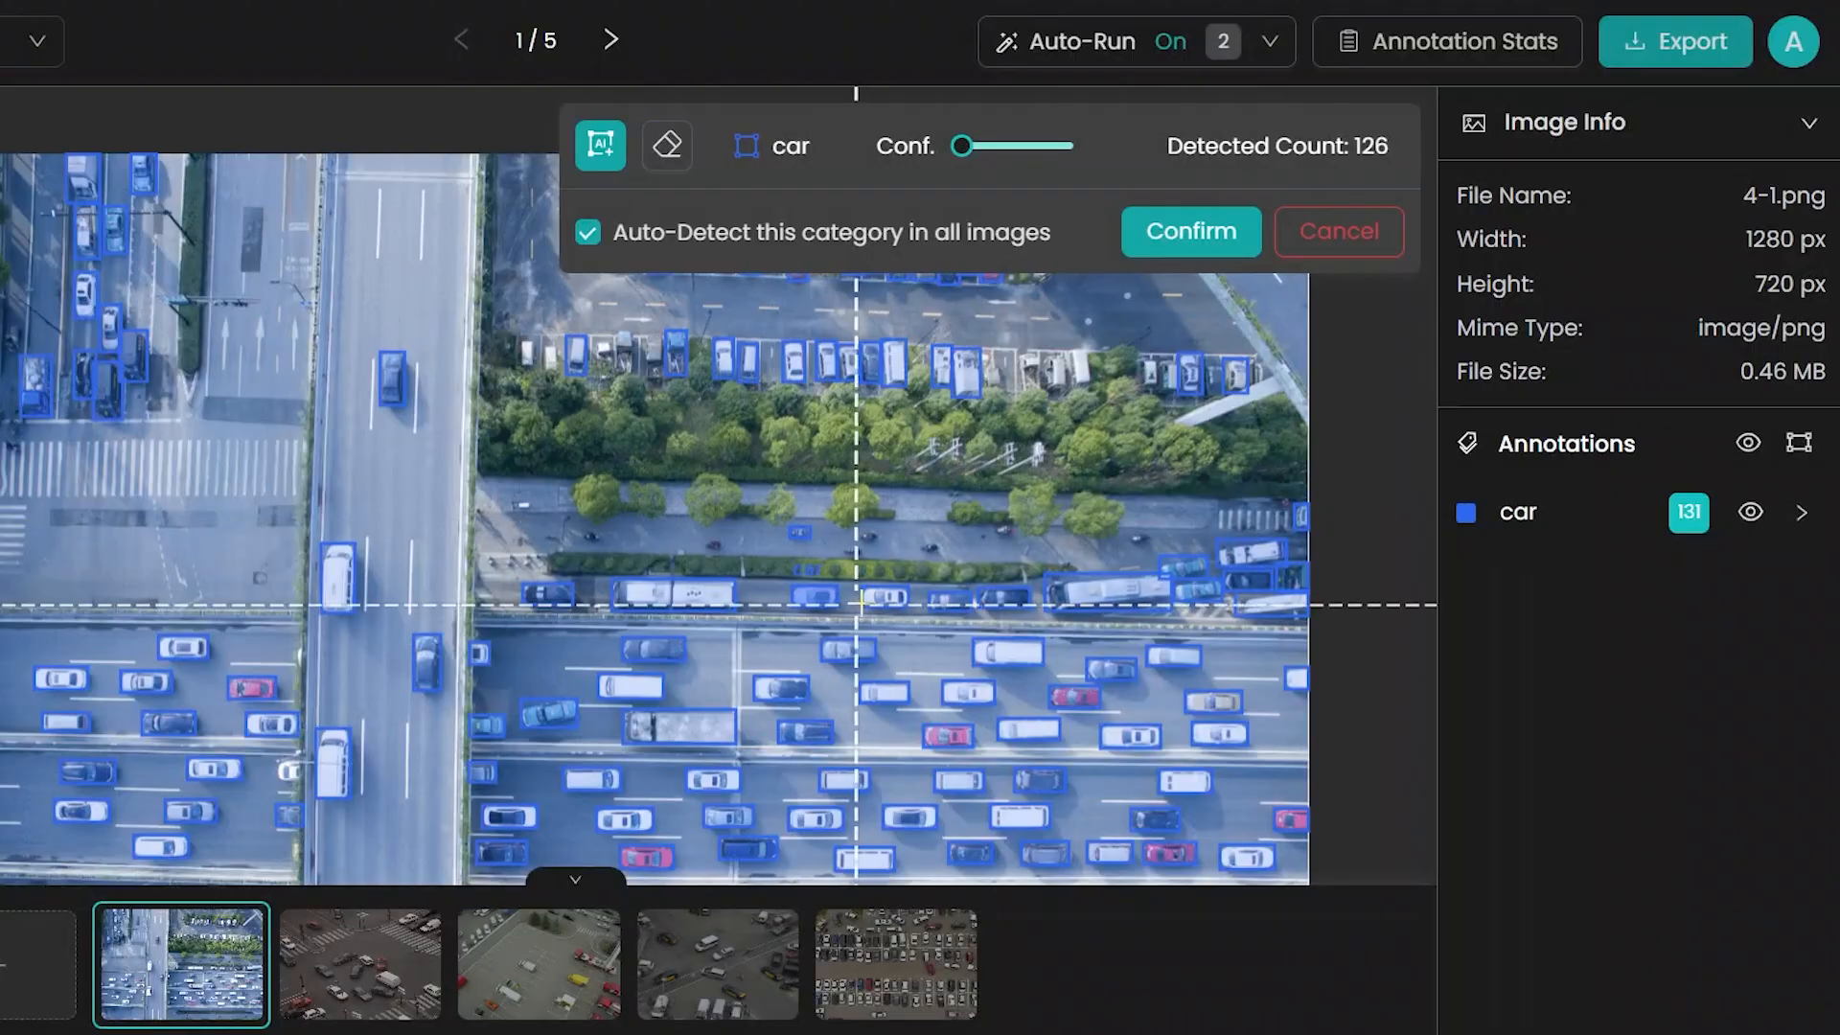
# Apply a new set of AI box detections for car to the first image and undo the last action.
pyautogui.click(1141, 255)
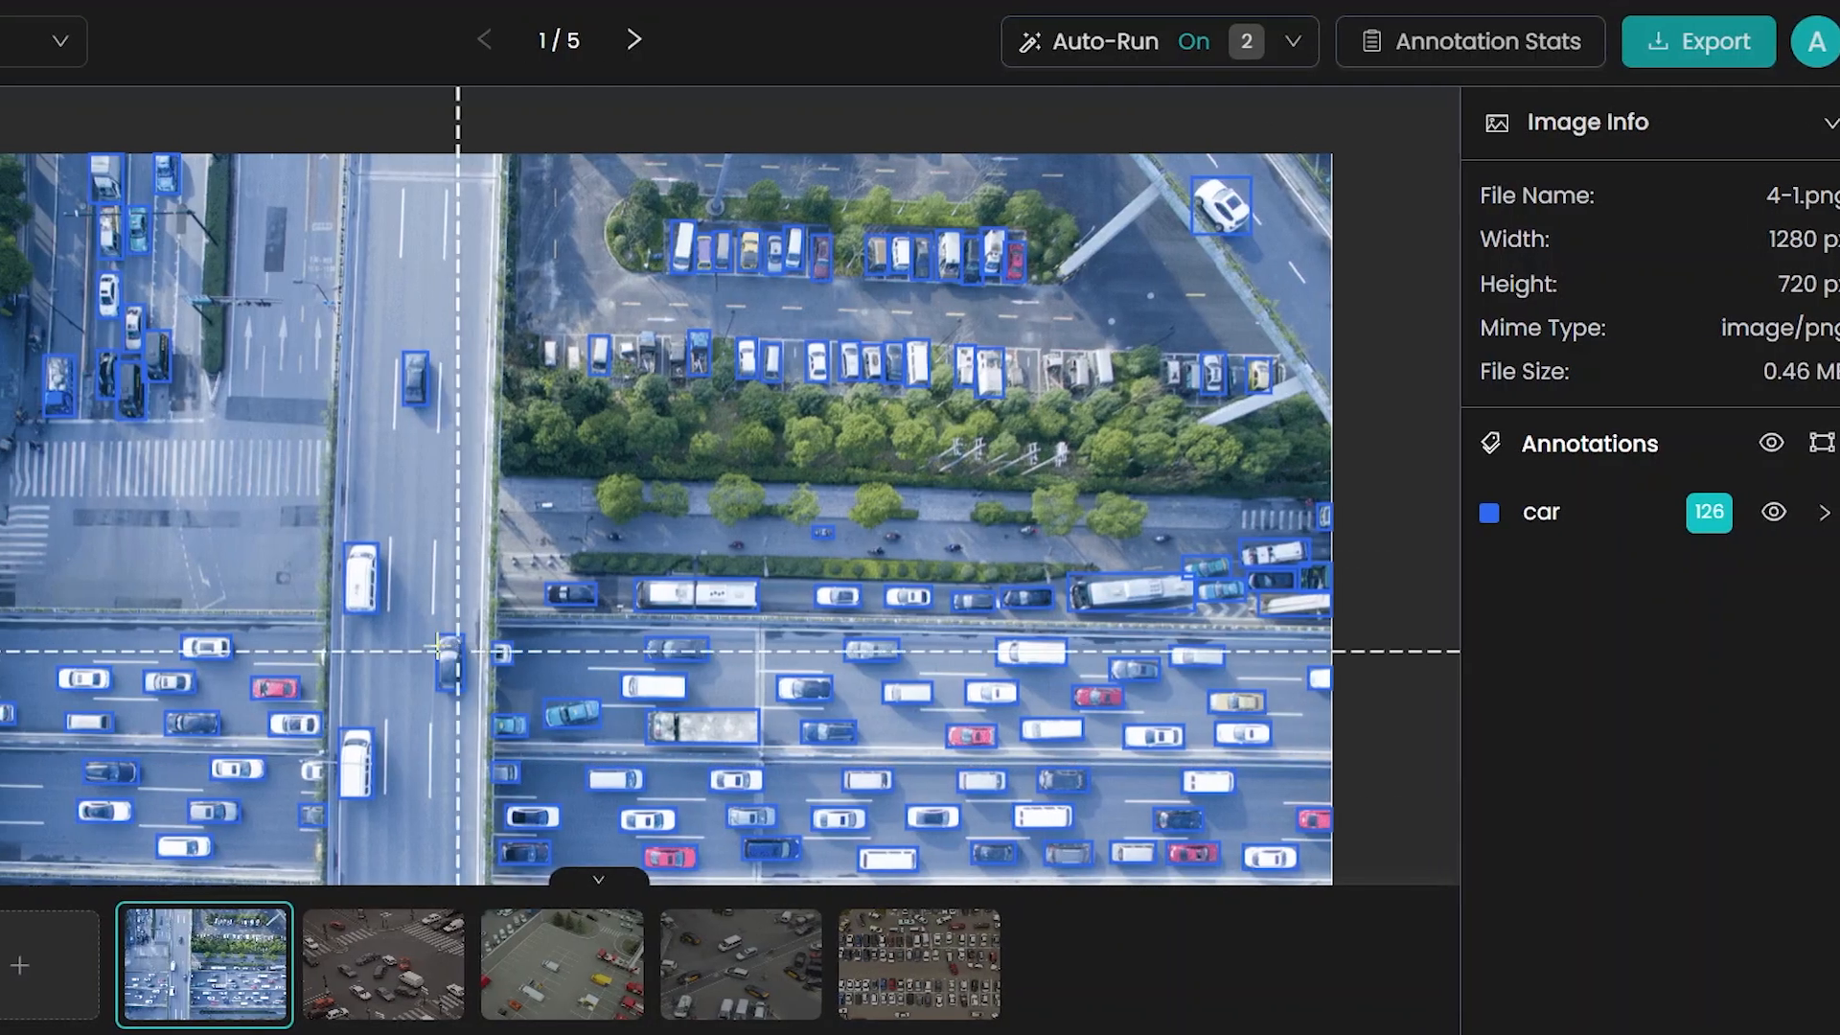
pyautogui.click(0, 581)
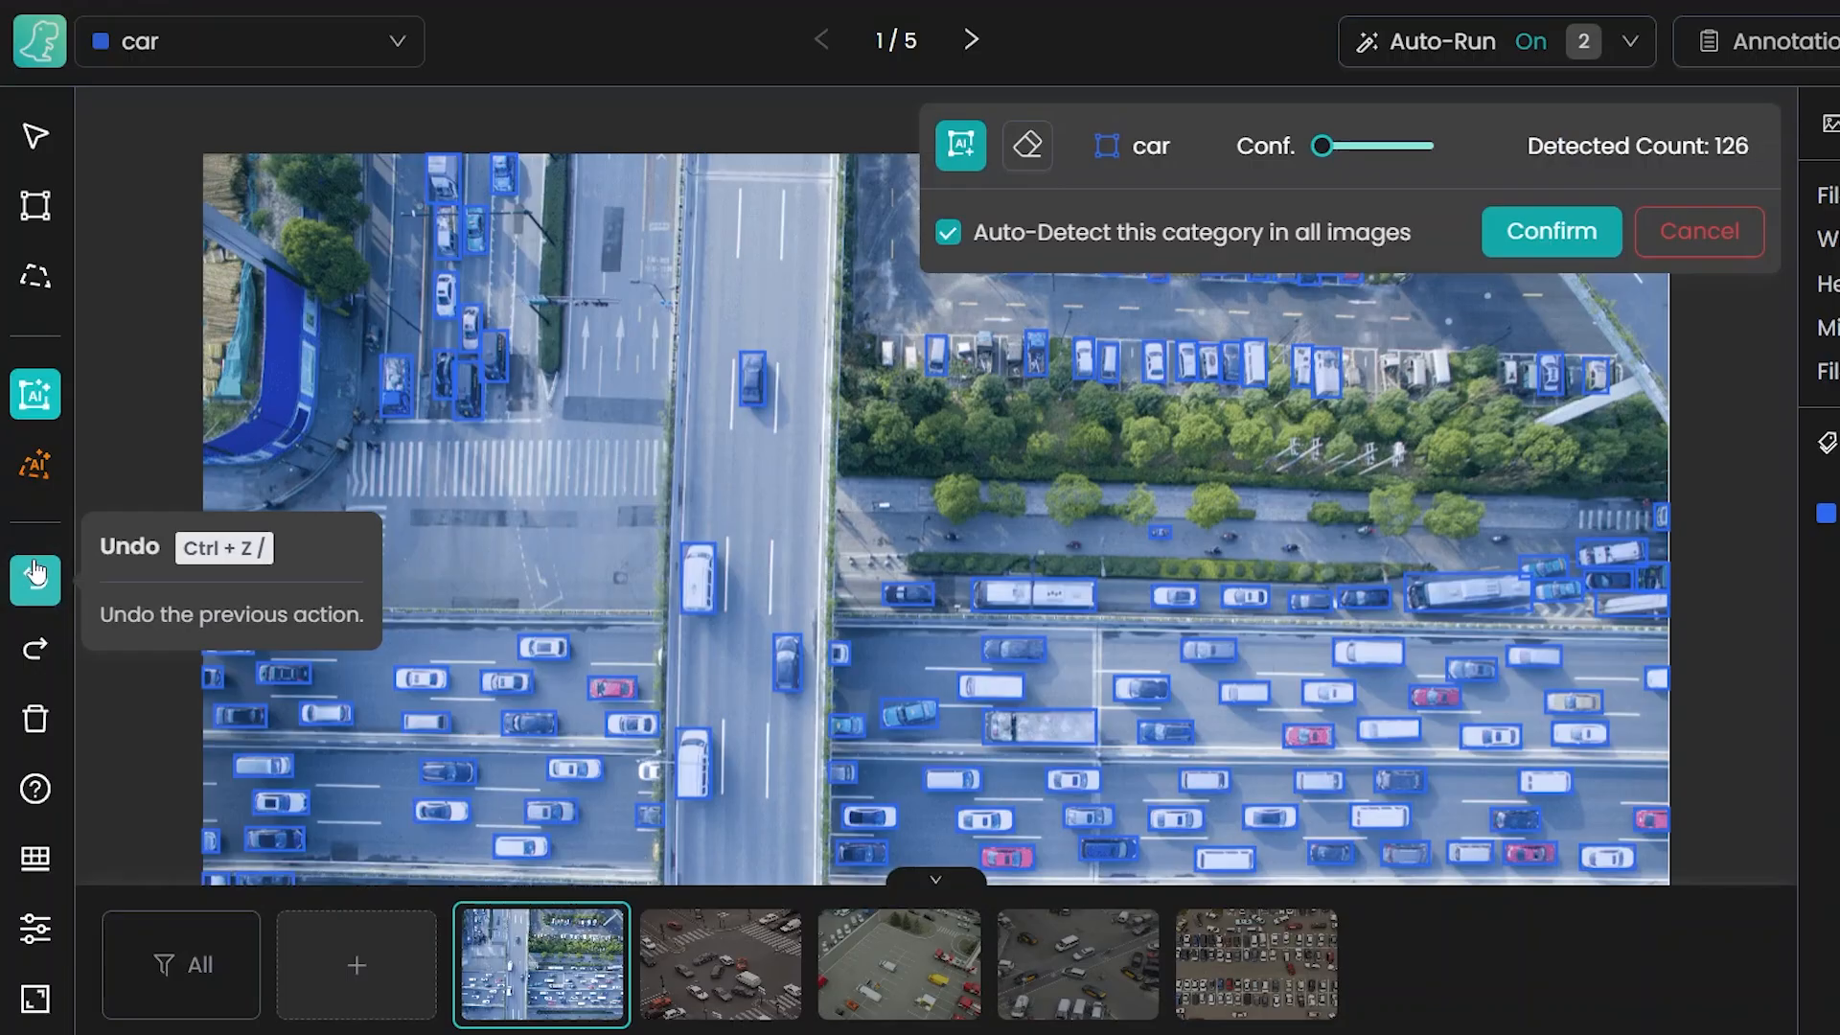
pyautogui.click(34, 574)
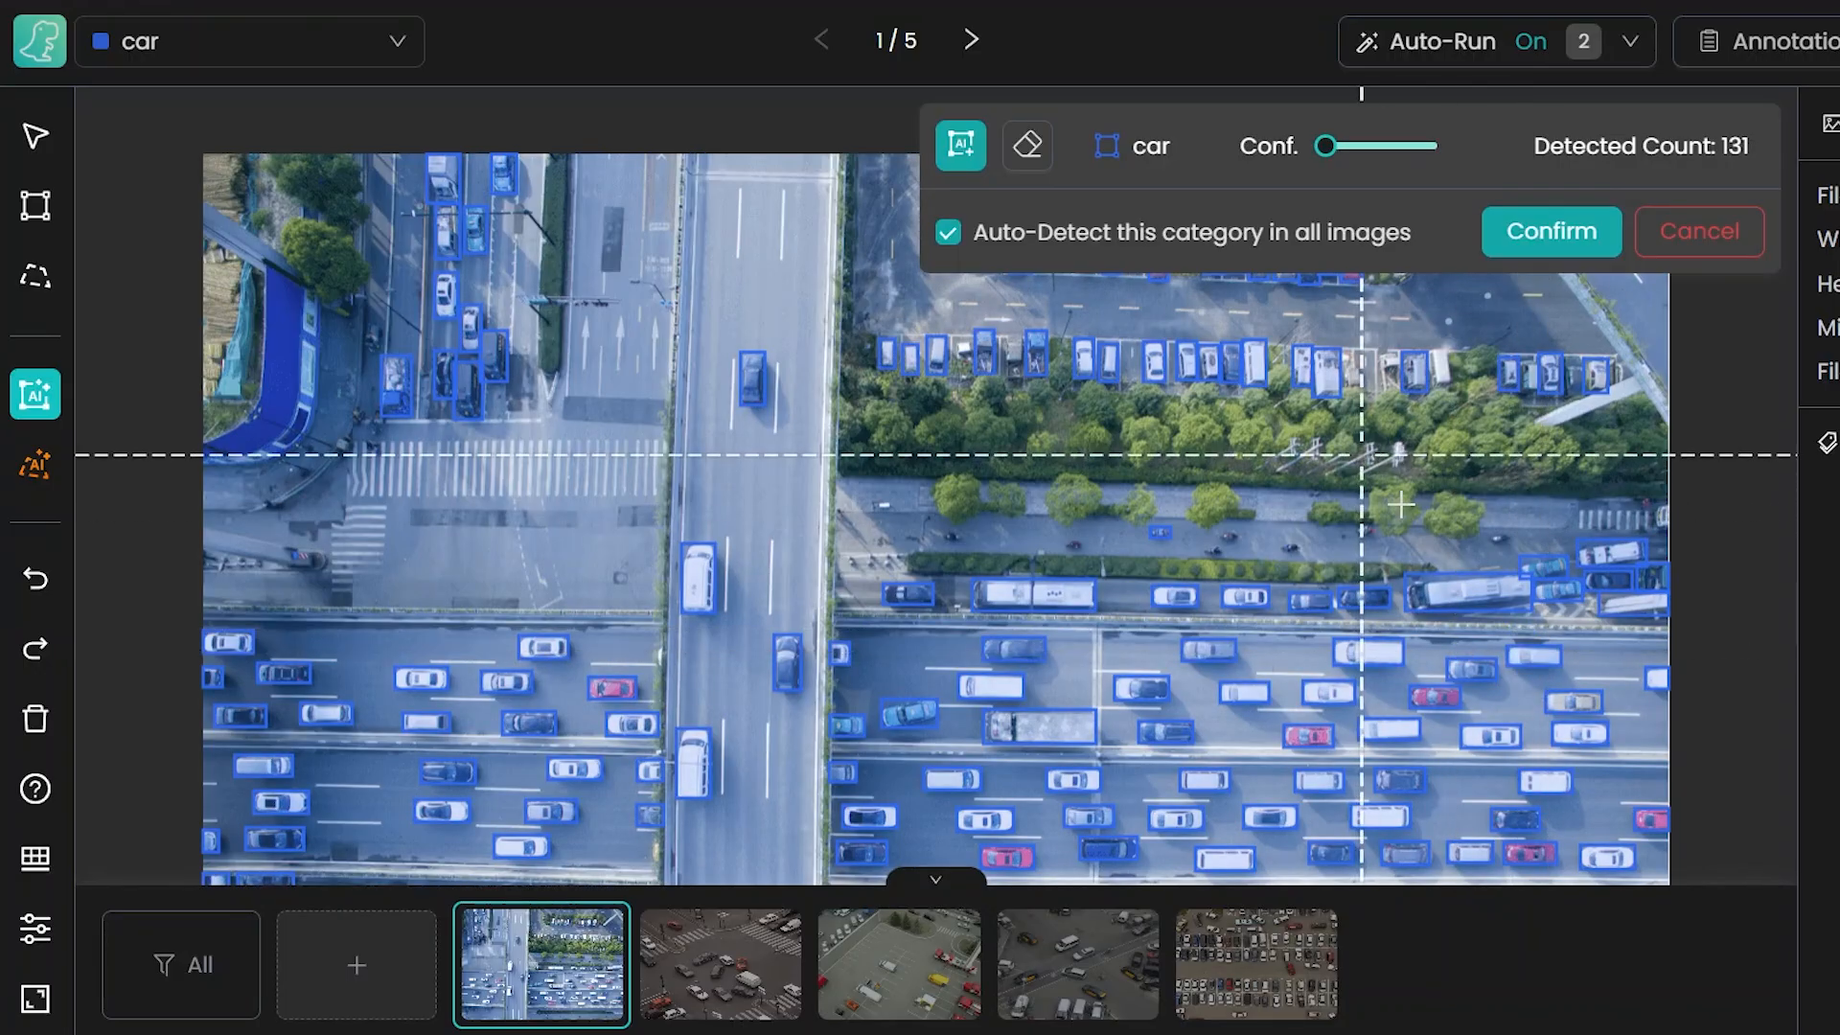
# Apply the car box detections, and replace them with detections prompted by a box around the overpass vehicles.
pyautogui.click(1538, 233)
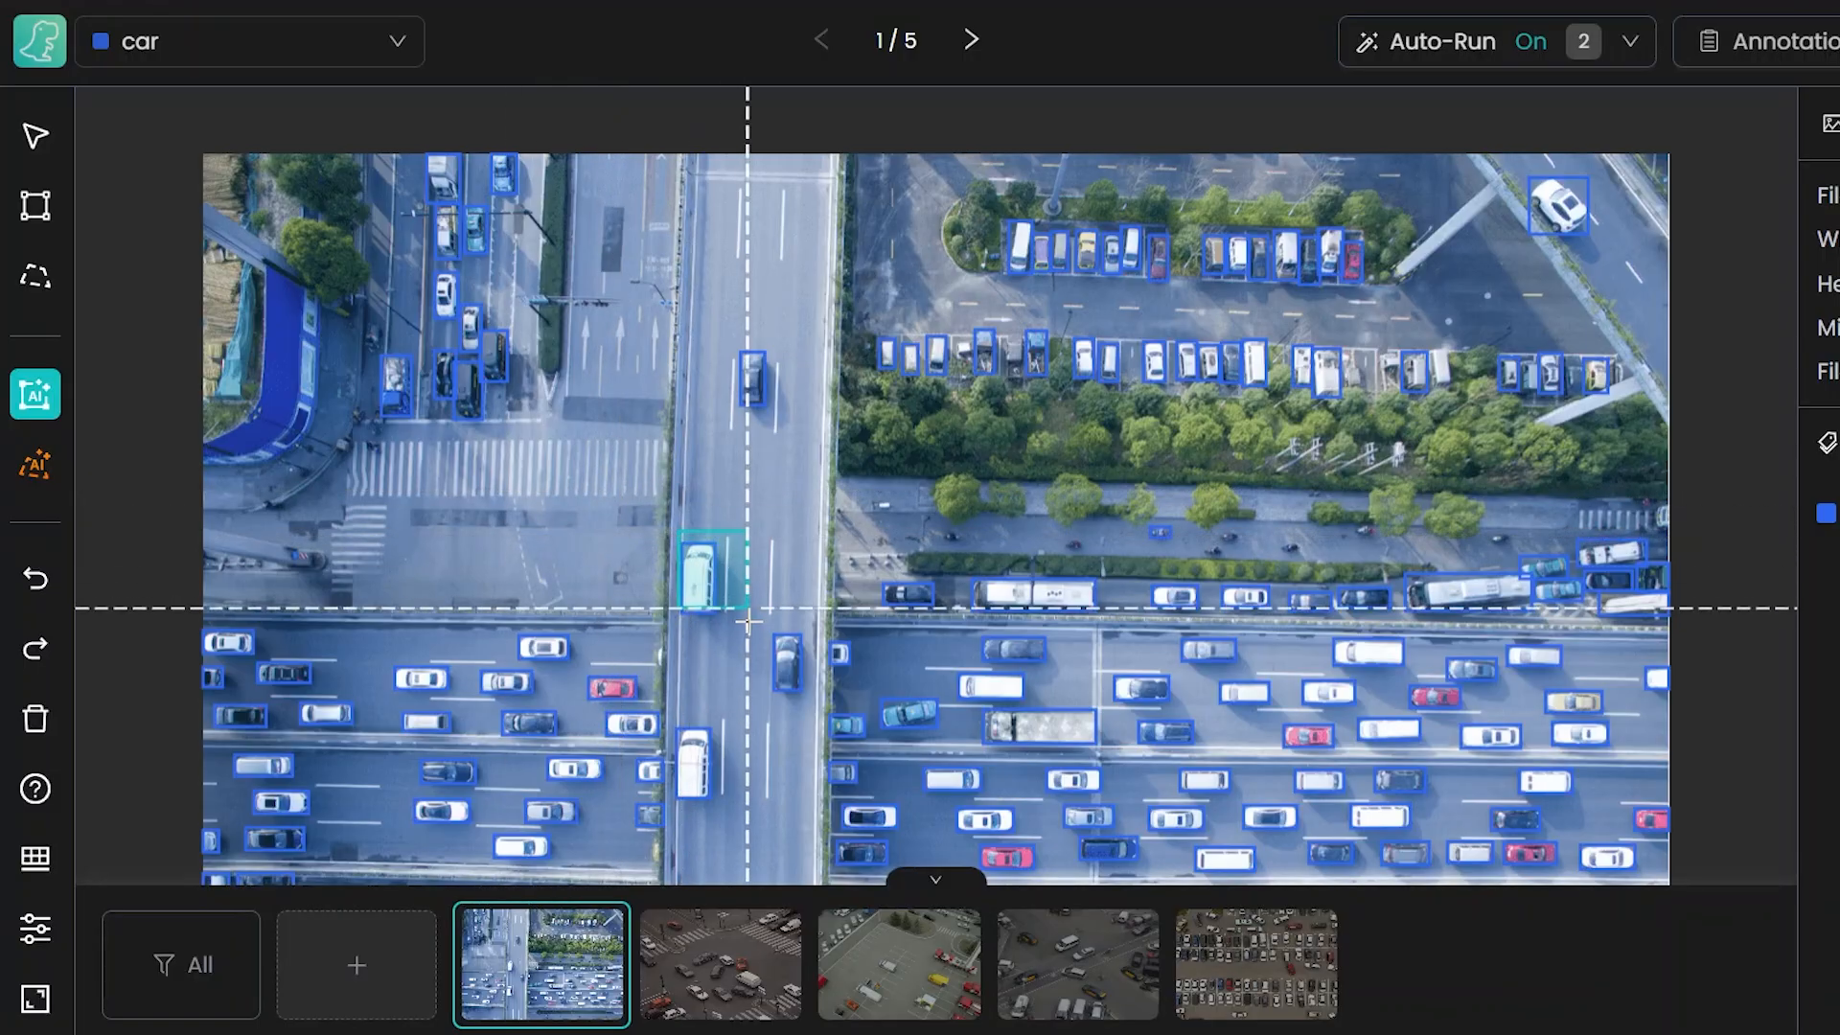
pyautogui.click(790, 662)
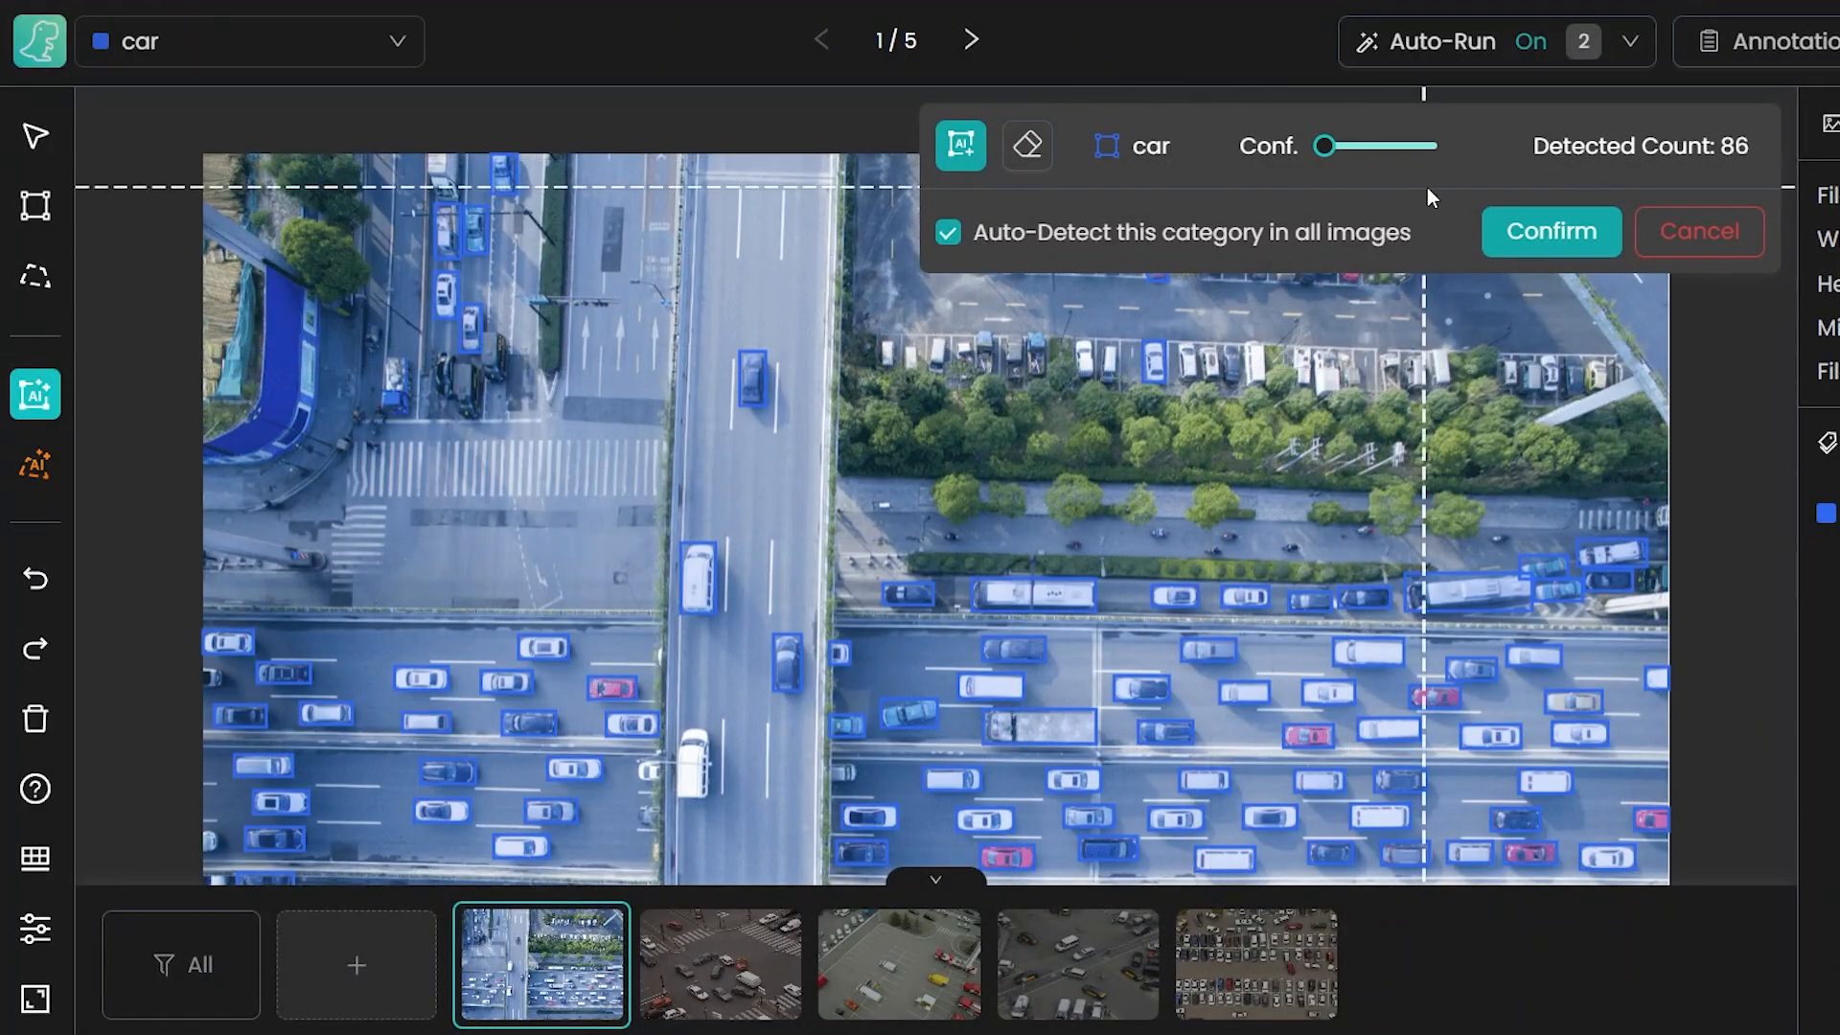
pyautogui.click(1498, 223)
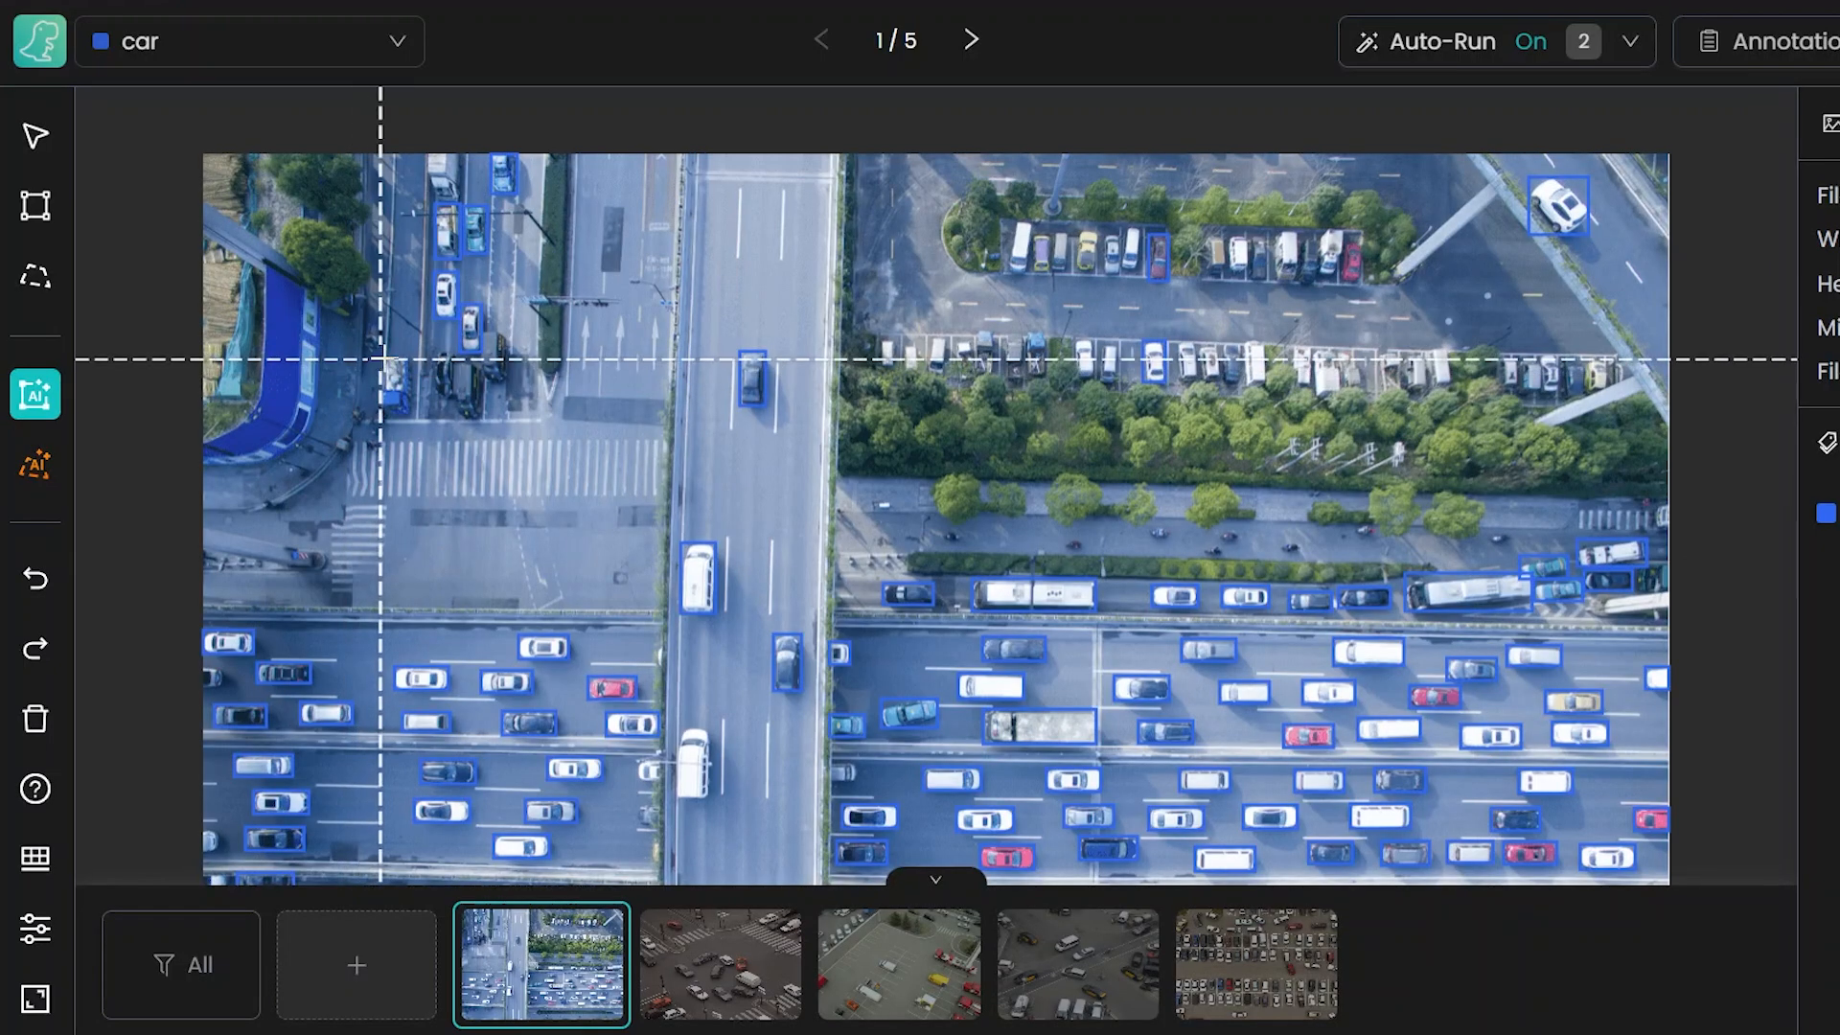
# Re-run AI box detection for car with larger prompt boxes across the first image and apply the detections.
pyautogui.moveTo(381, 359); pyautogui.dragTo(934, 608)
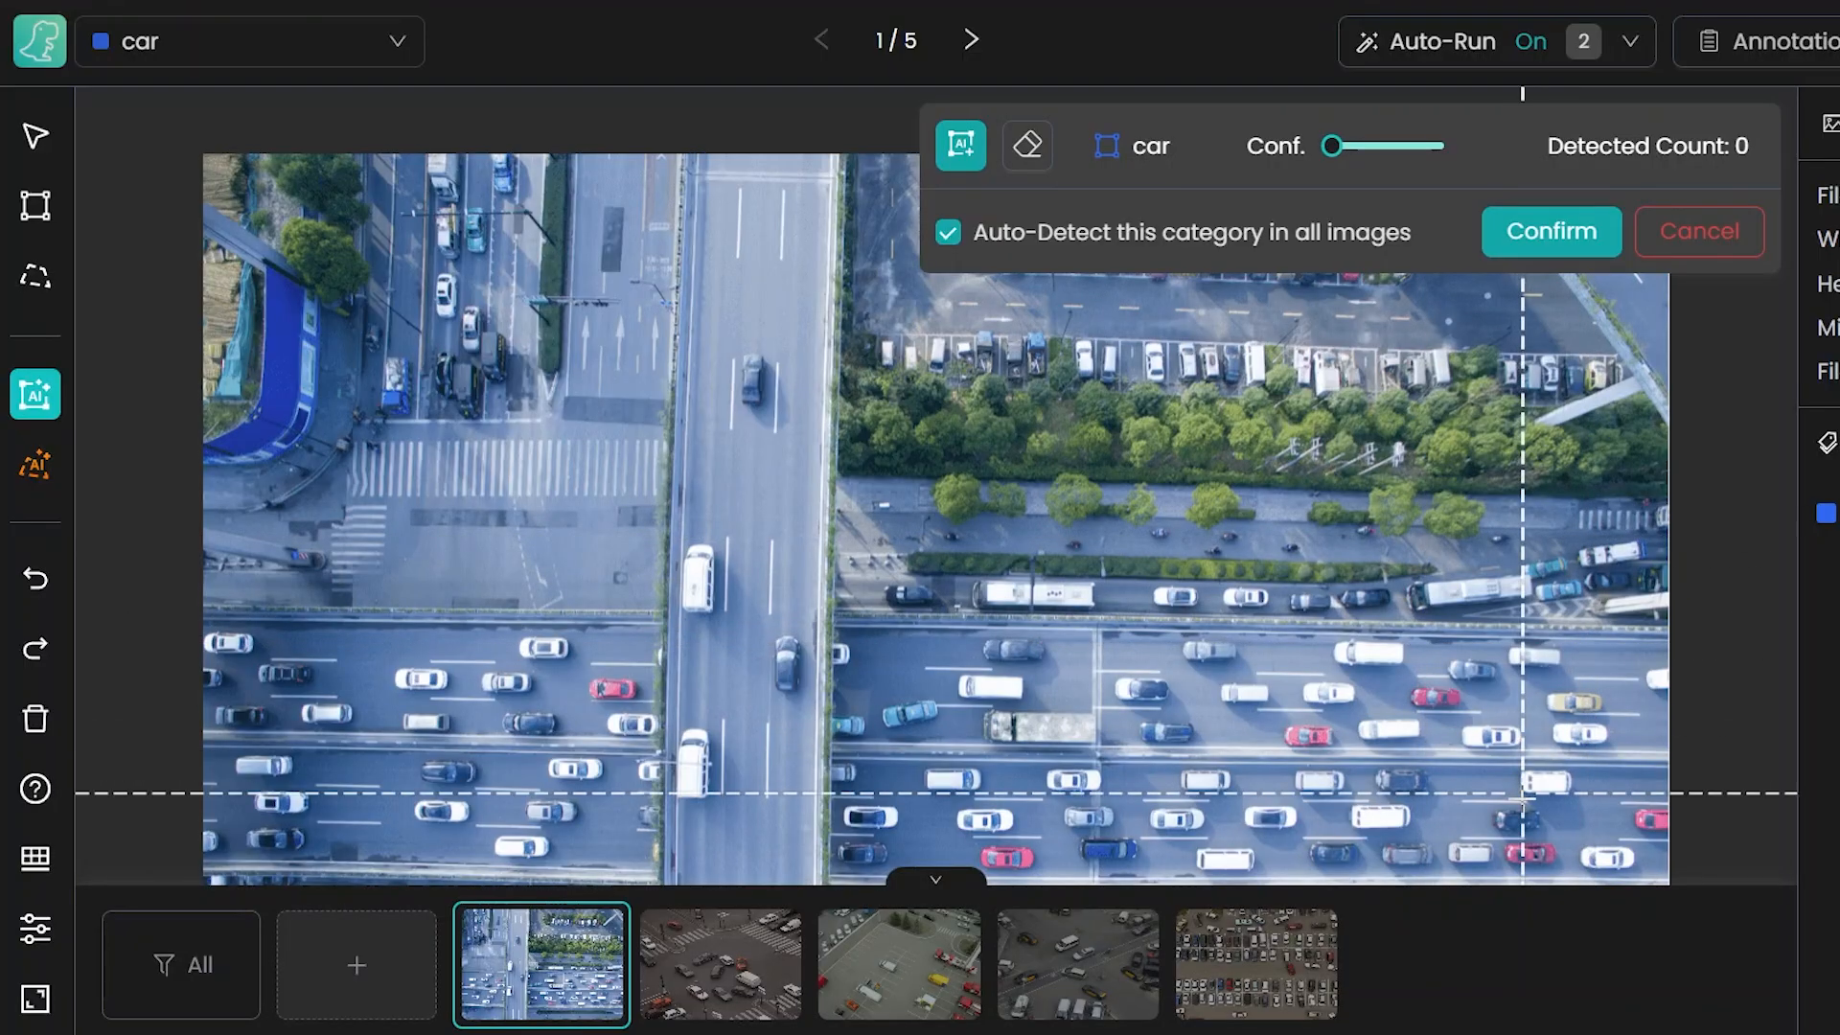
pyautogui.click(1572, 233)
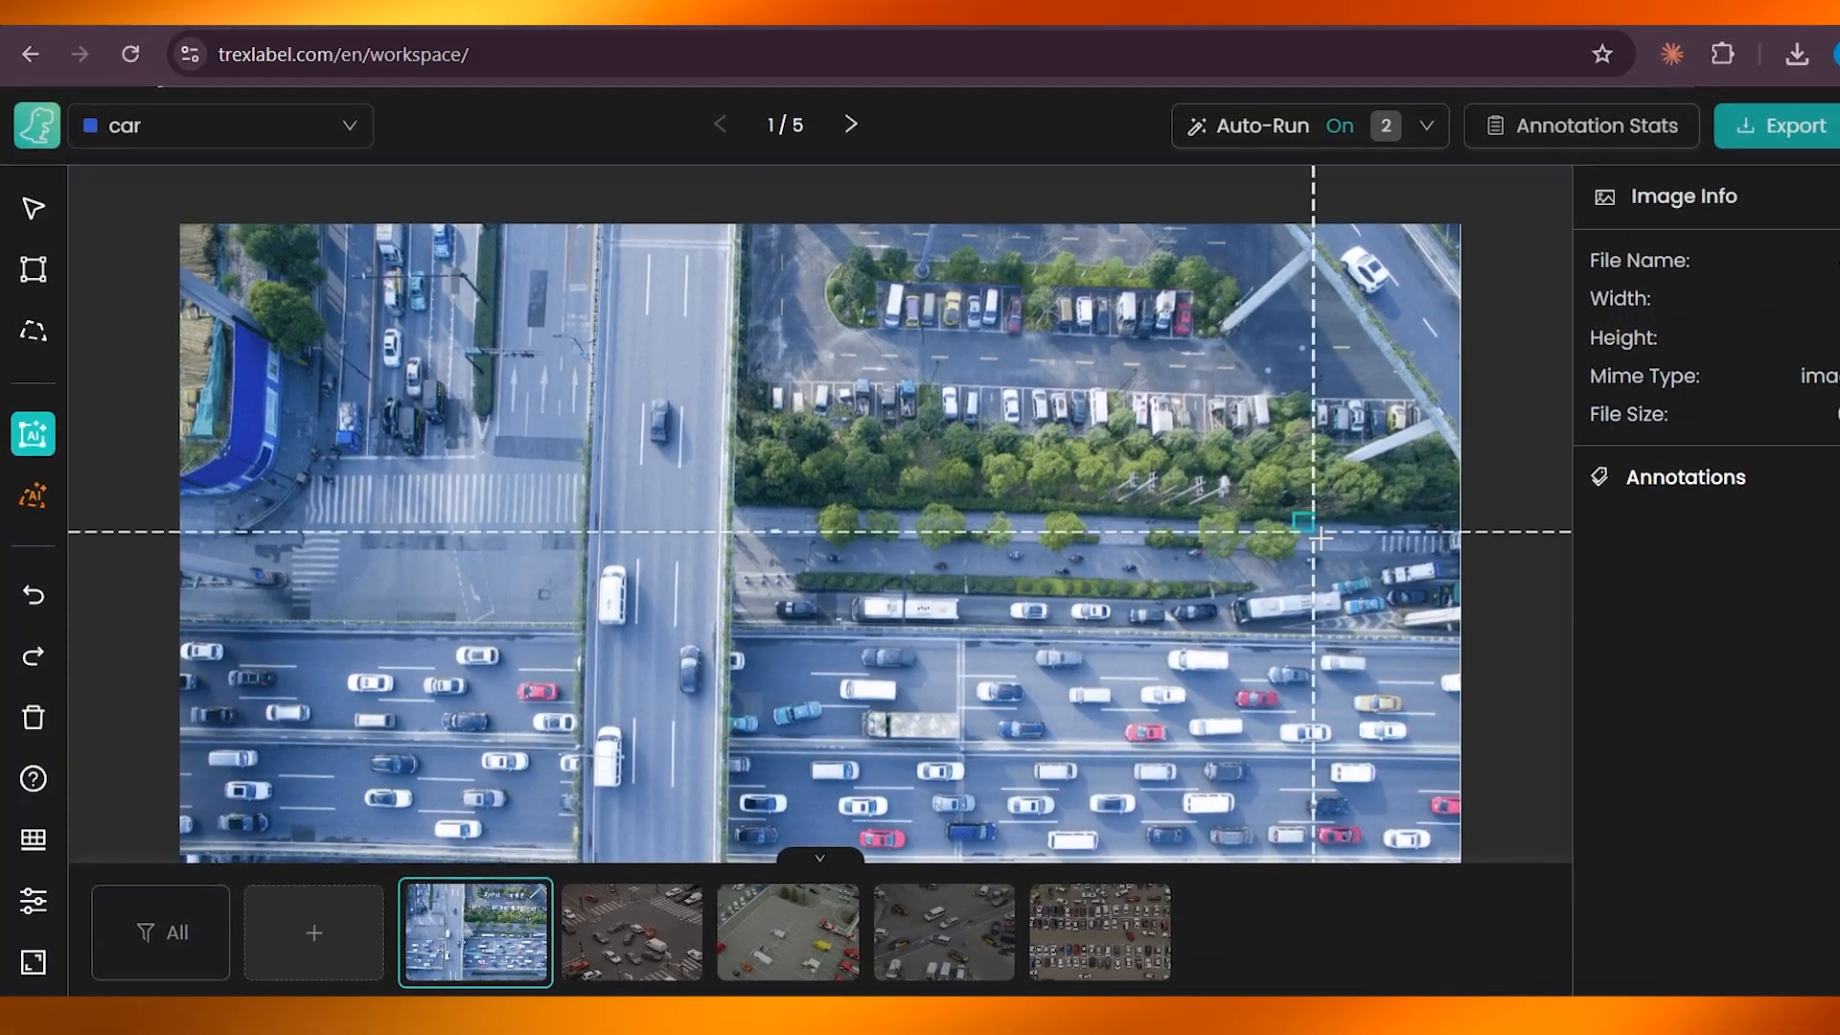
pyautogui.moveTo(1360, 504)
pyautogui.mouseDown()
pyautogui.moveTo(1506, 634)
pyautogui.moveTo(1543, 773)
pyautogui.mouseUp()
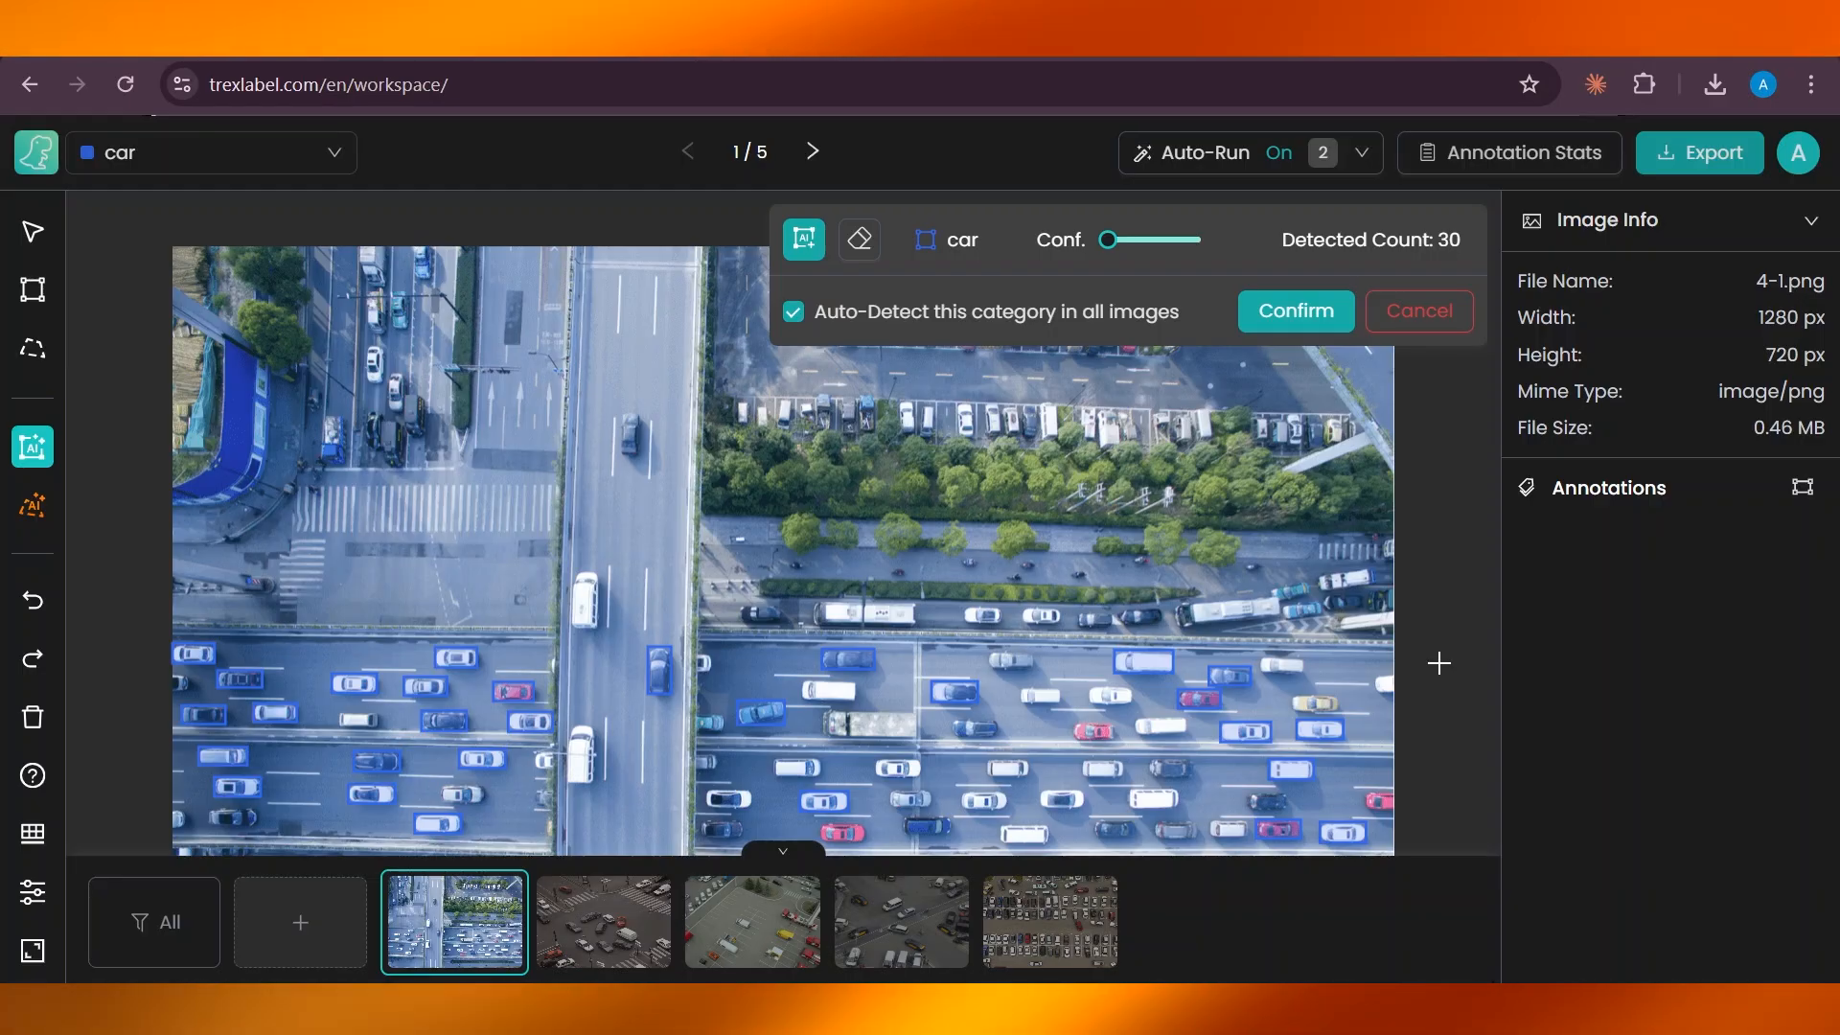
pyautogui.click(1272, 306)
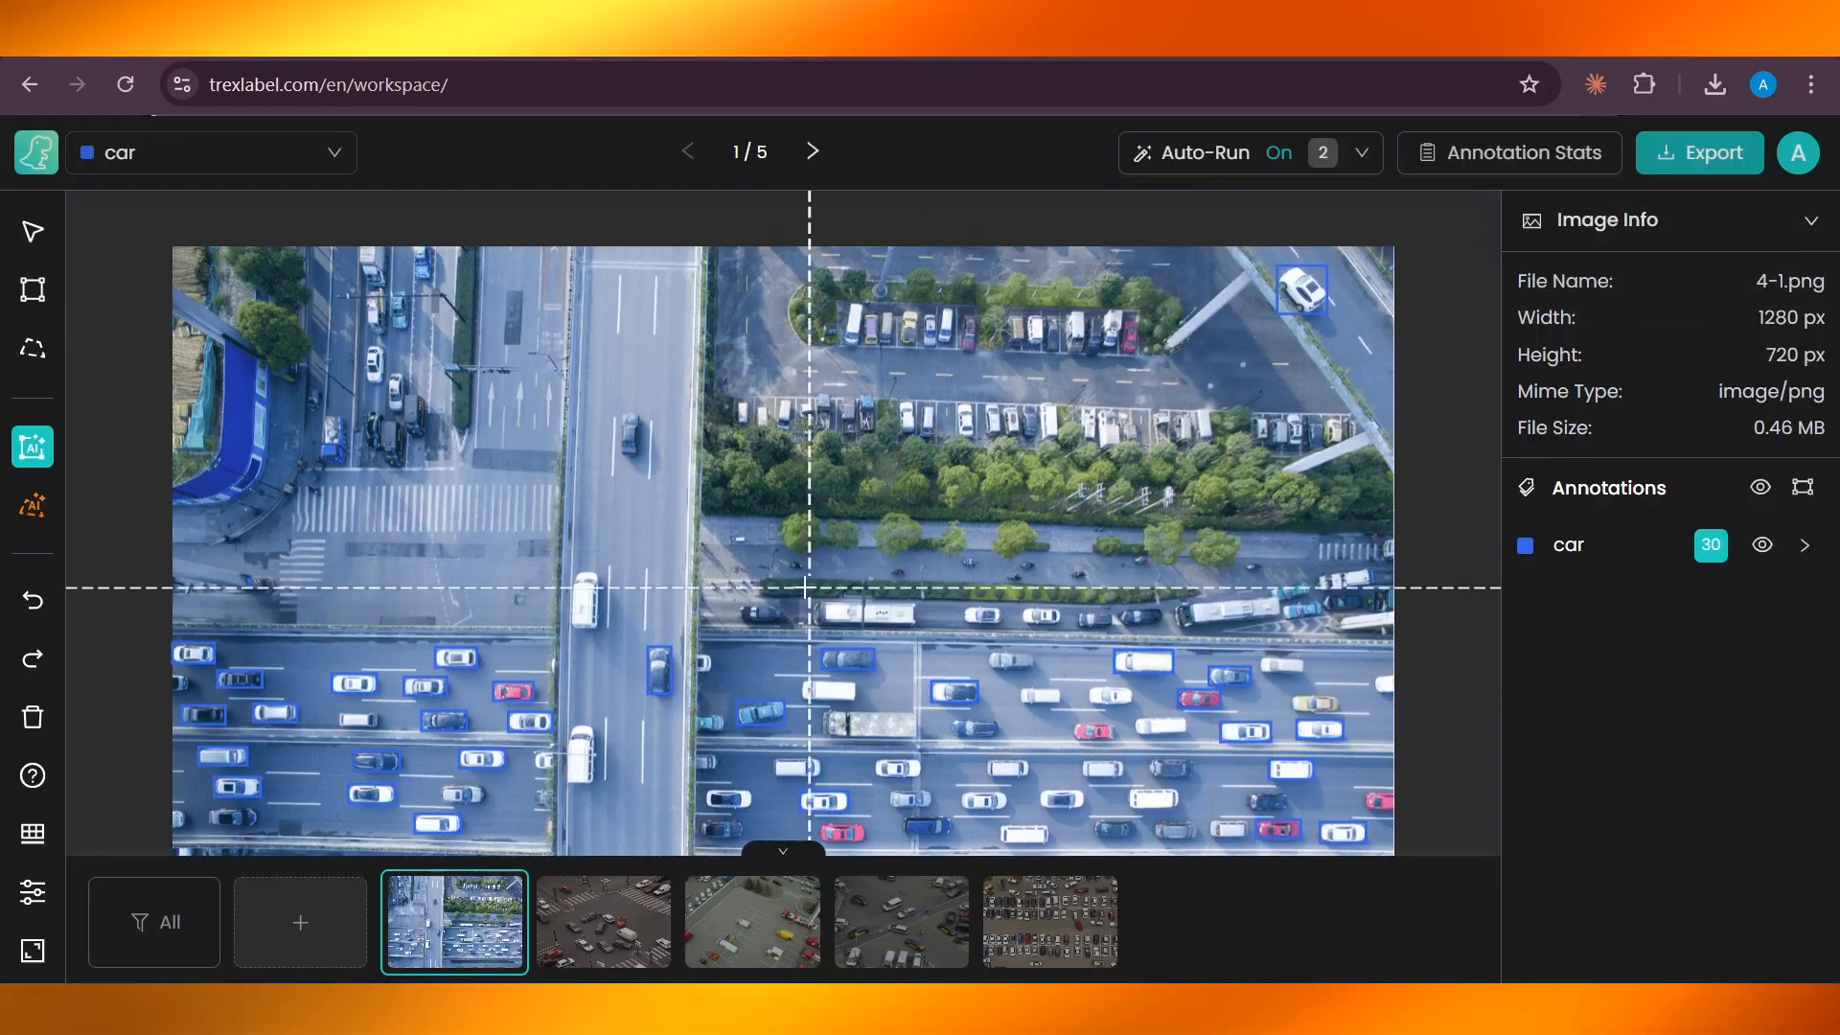
# Draw another AI box prompt for car around the long white vehicle on the road below the hedges.
pyautogui.moveTo(817, 590); pyautogui.dragTo(967, 644)
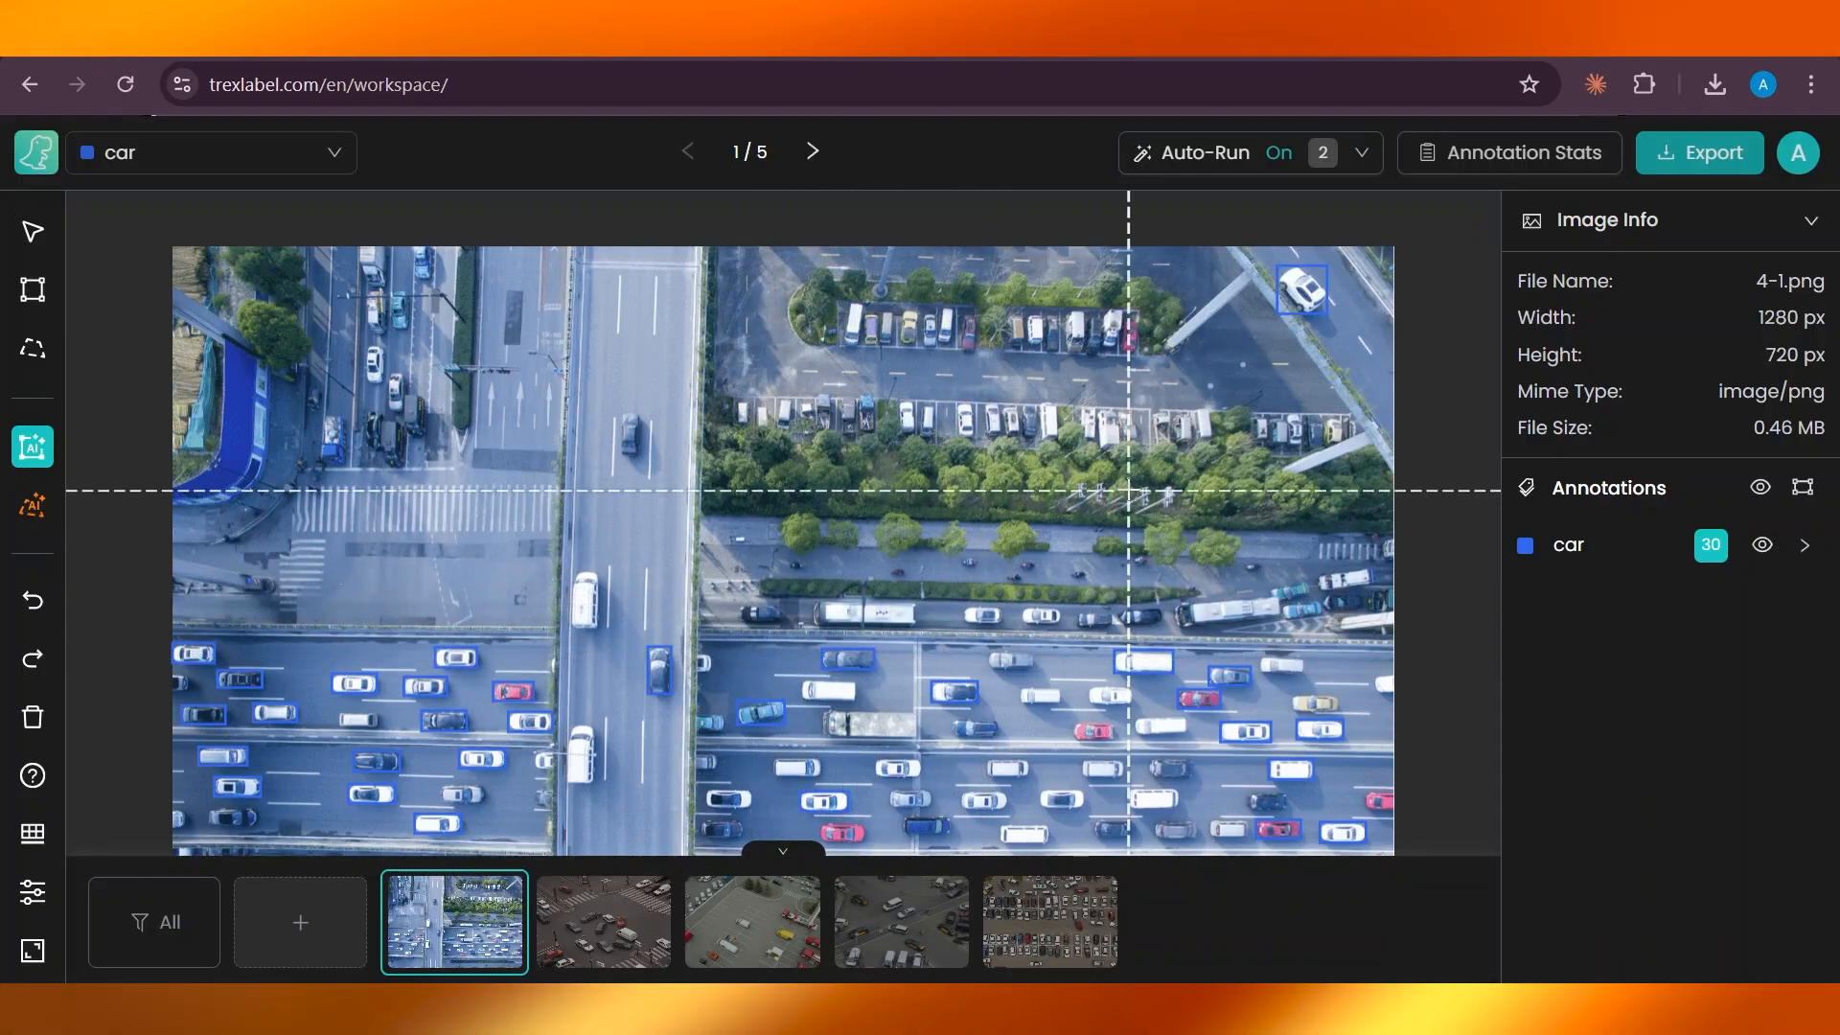